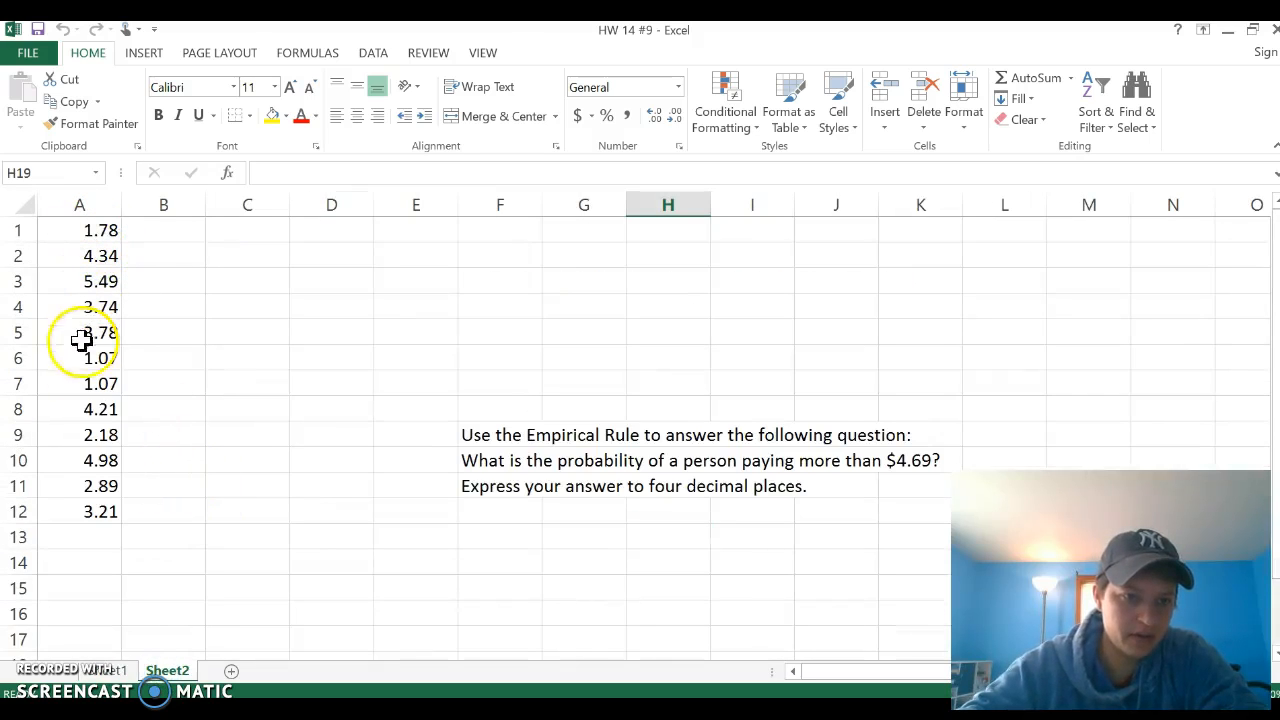
Step: Label cell D2 "mean" and cell D3 "stnd dev"
left_click(335, 258)
type("mean")
key("Return")
type("sta")
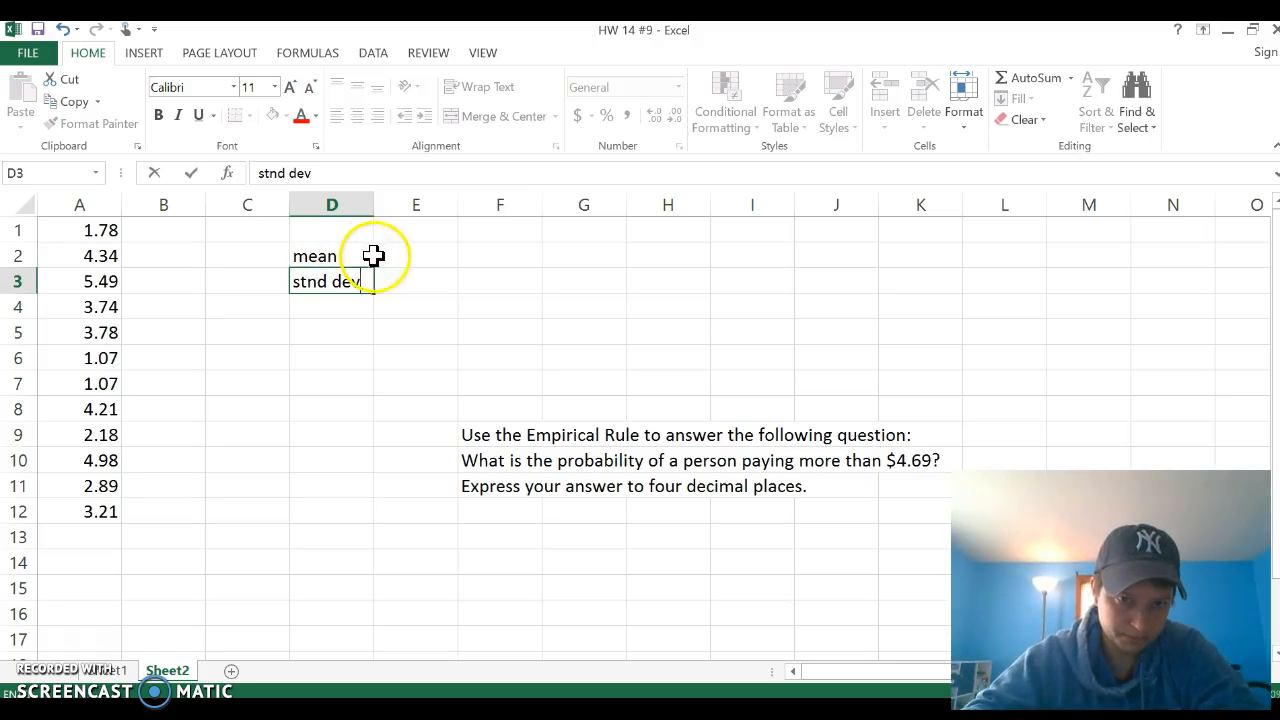
Step: Calculate the mean of A1:A12 in E2 with the AVERAGE function and display it to two decimal places
left_click(410, 258)
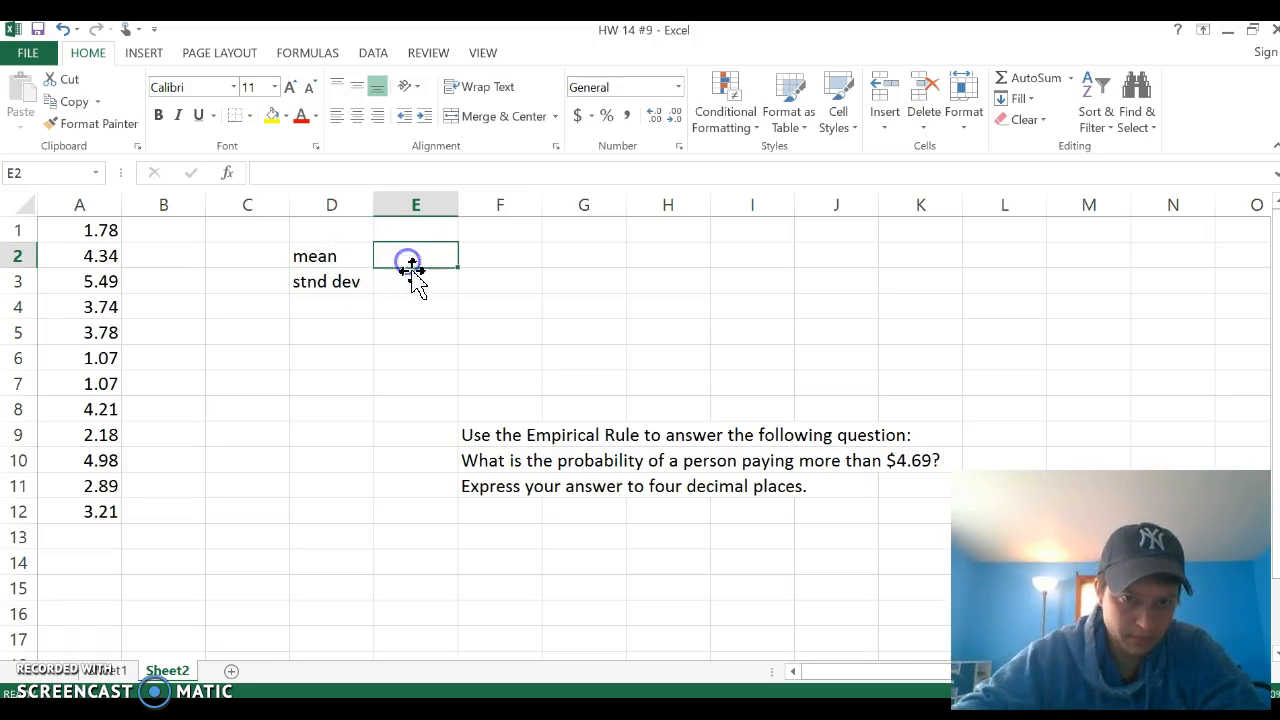
left_click(314, 55)
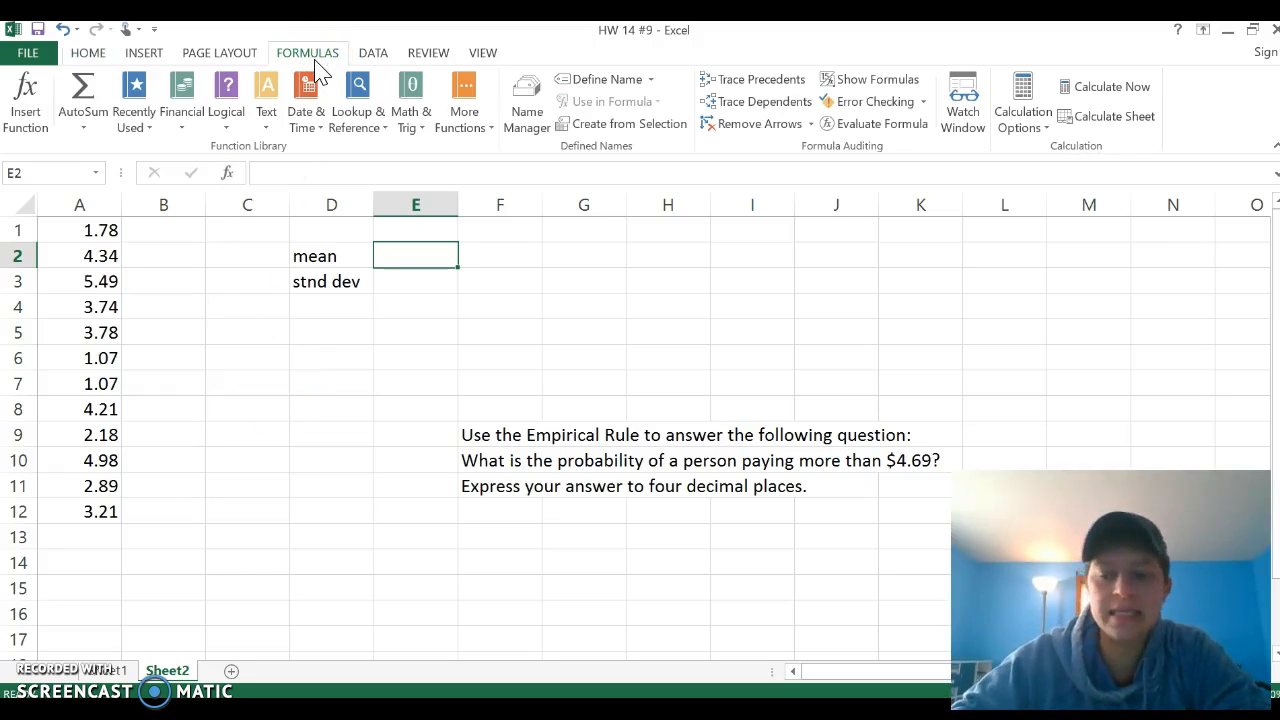
left_click(482, 127)
mouse_move(487, 150)
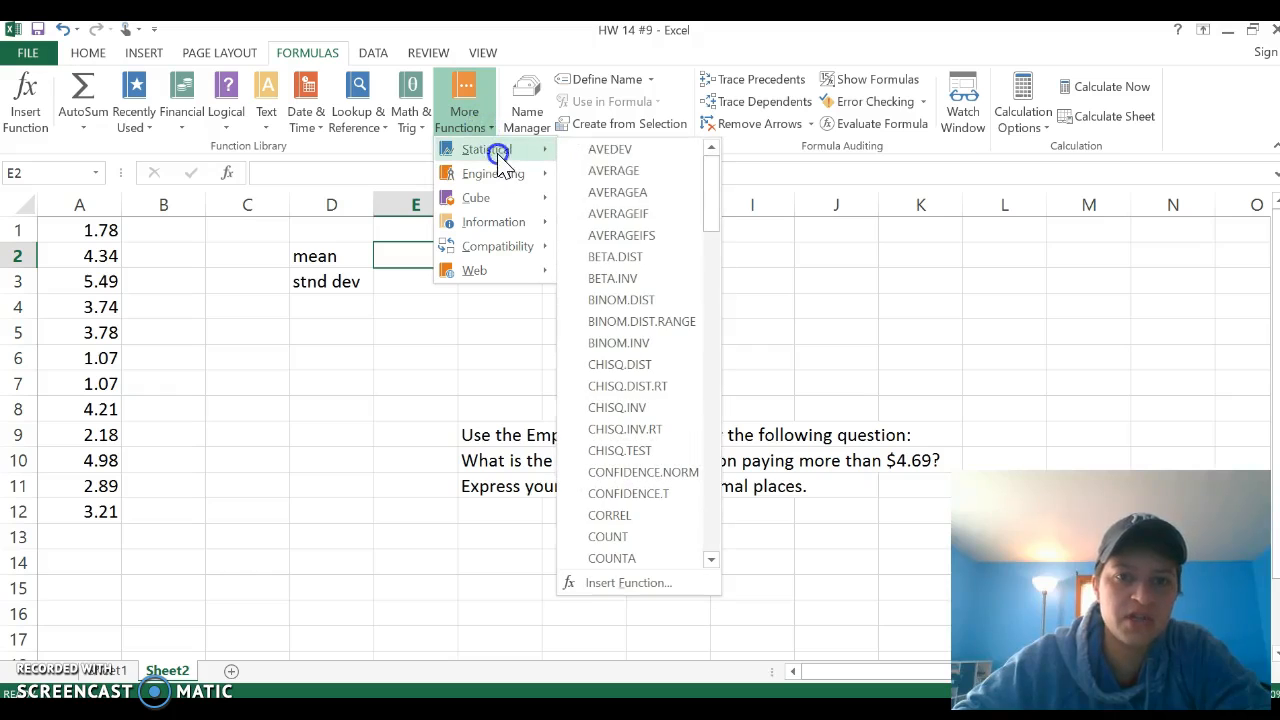
left_click(614, 171)
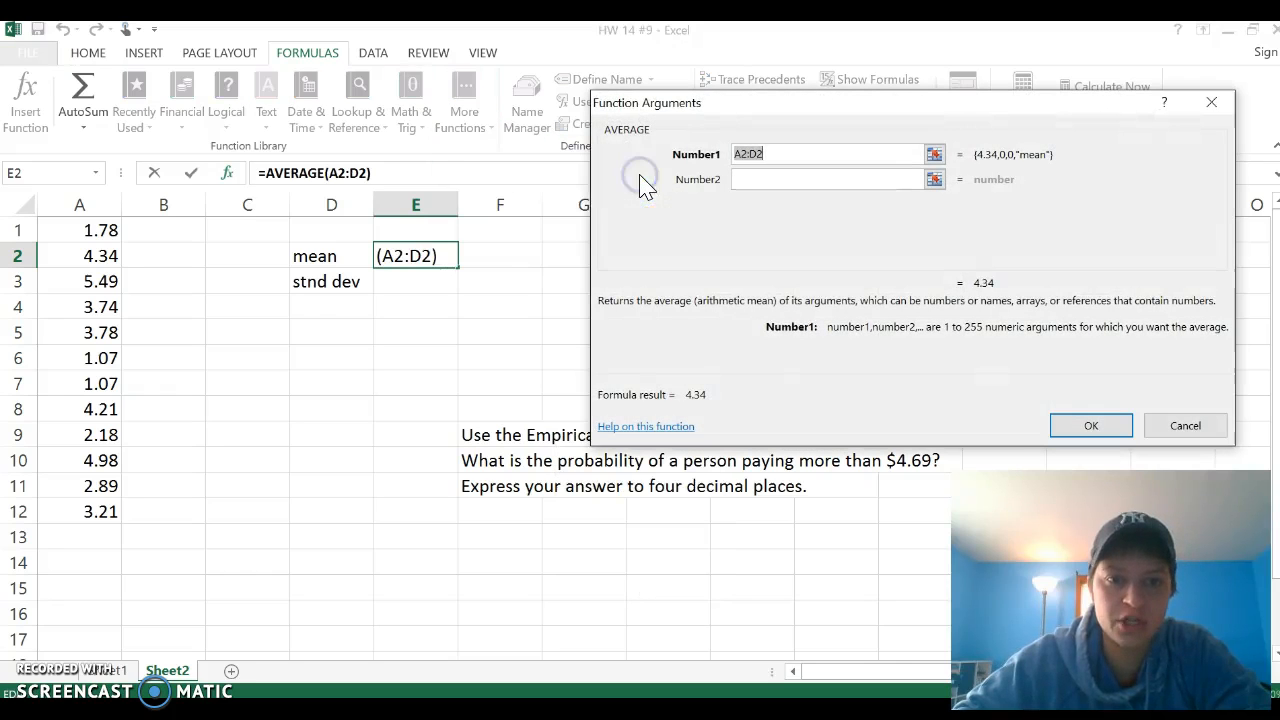
left_click_drag(84, 230, 94, 500)
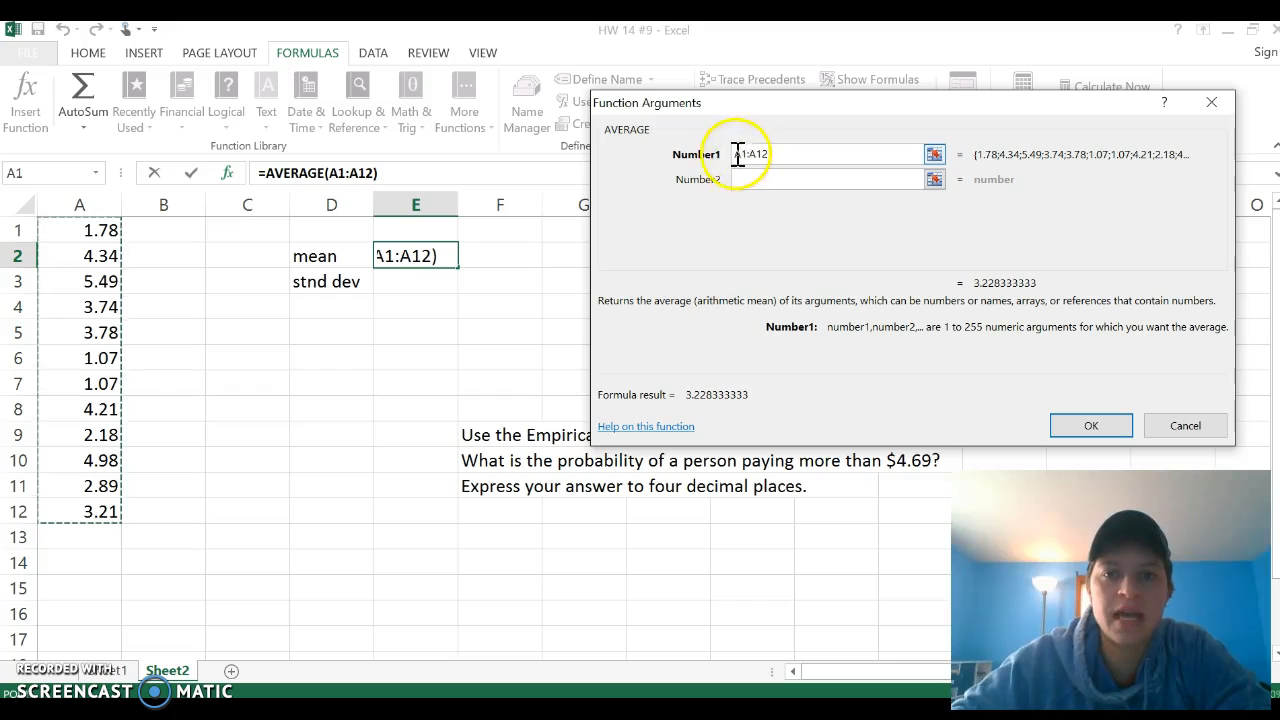
left_click(1088, 427)
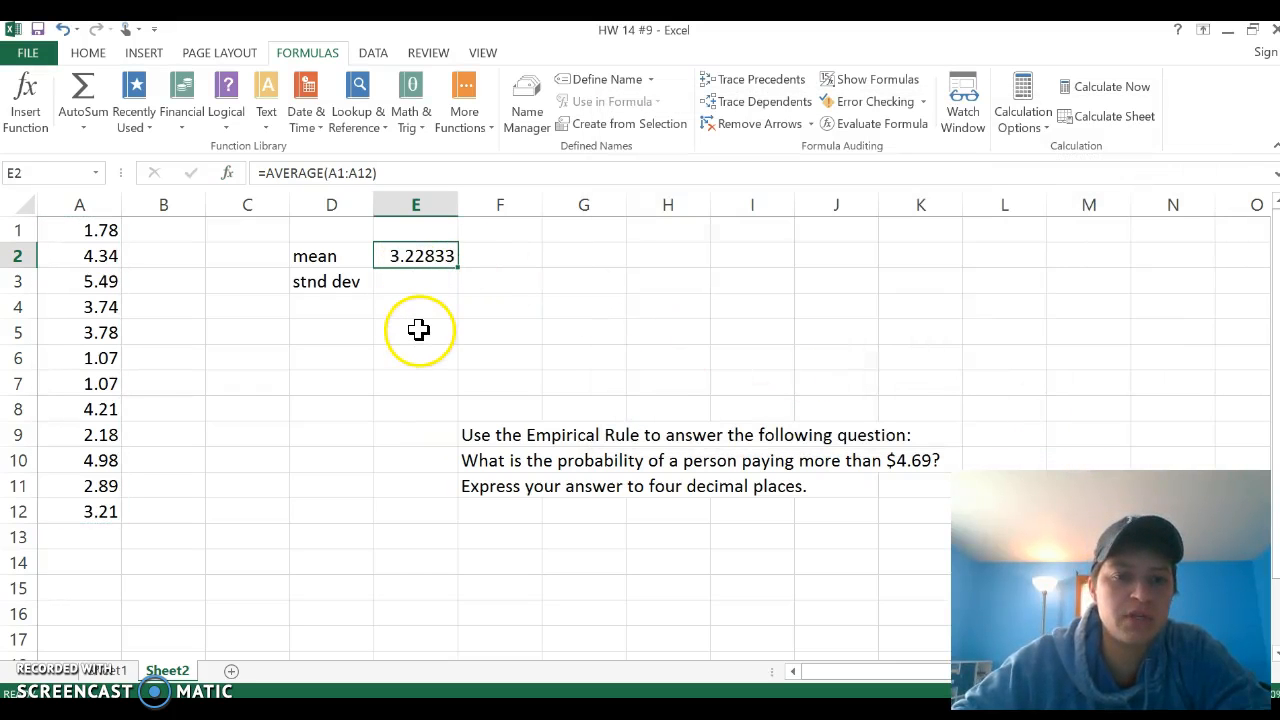
left_click(88, 52)
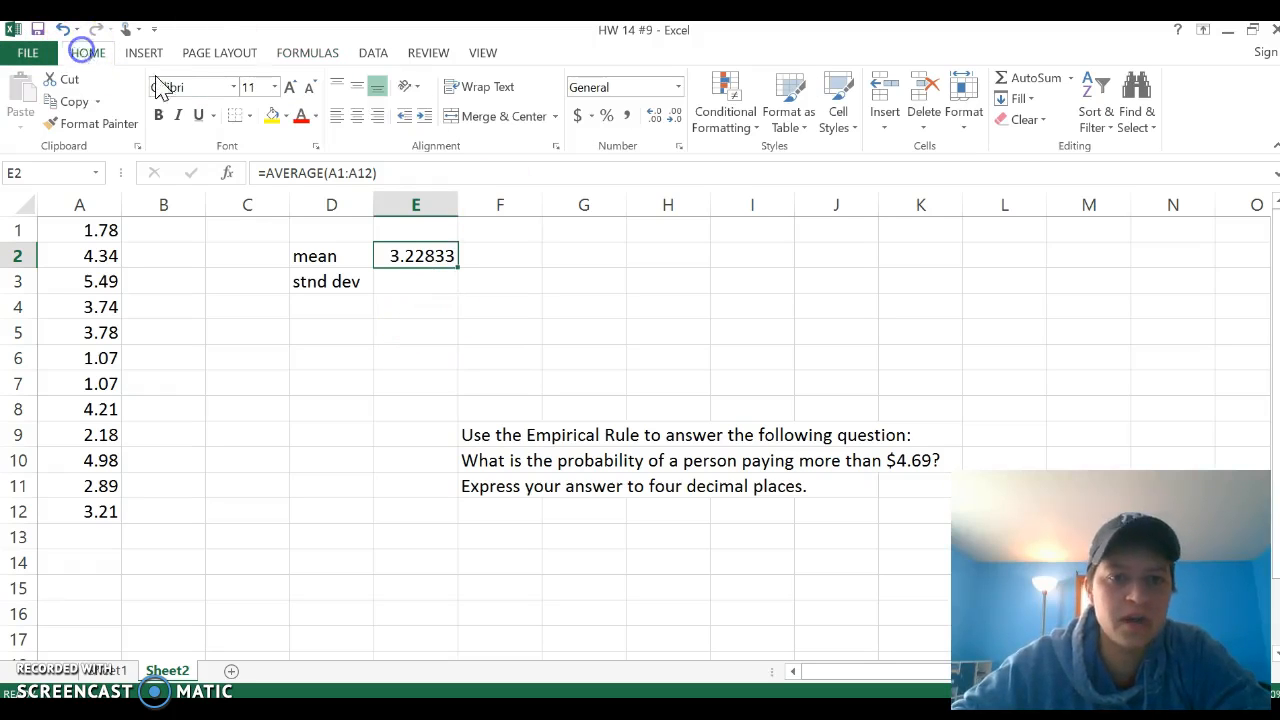
left_click(675, 120)
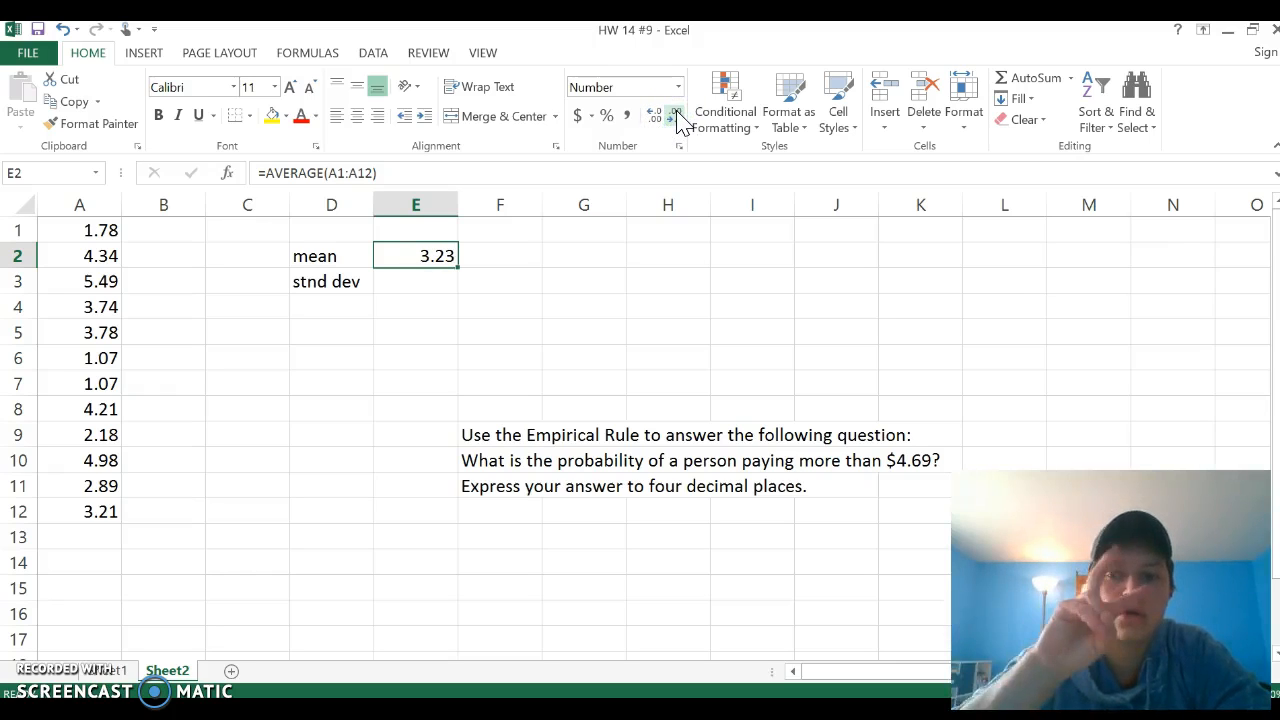
Step: Calculate the sample standard deviation of A1:A12 in E3 with STDEV.S and display it to two decimal places
left_click(433, 281)
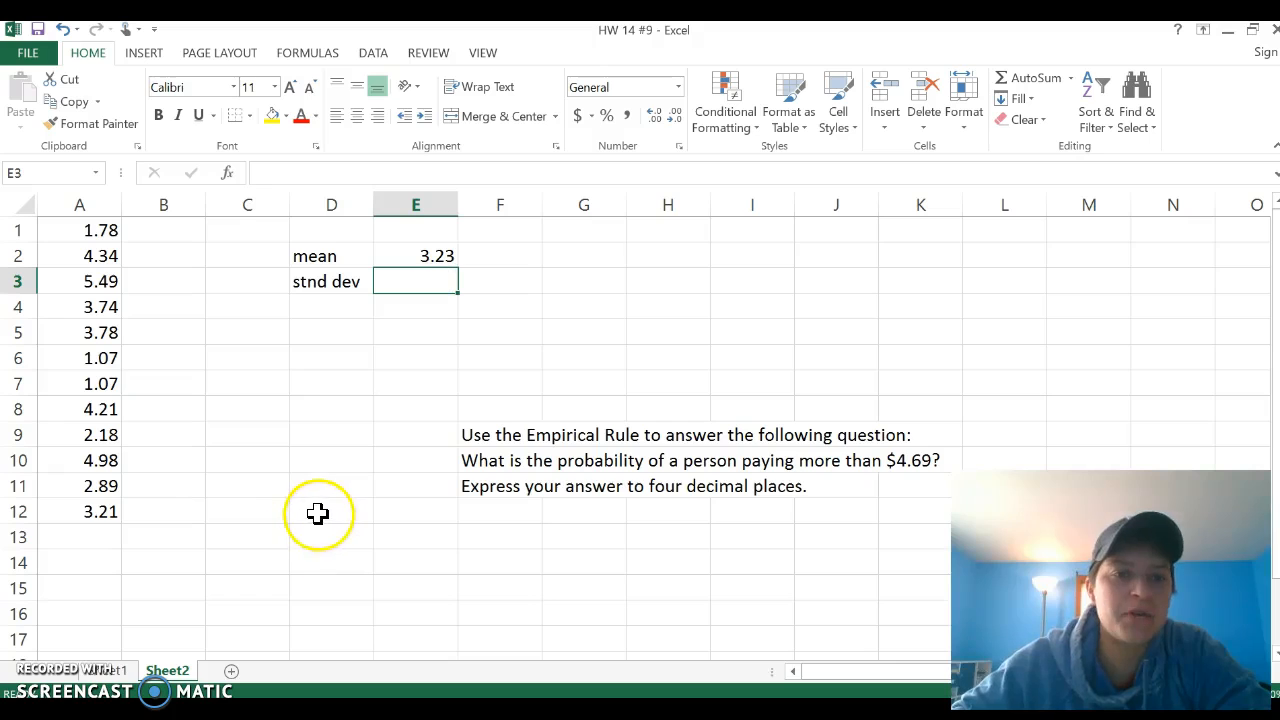
left_click(318, 56)
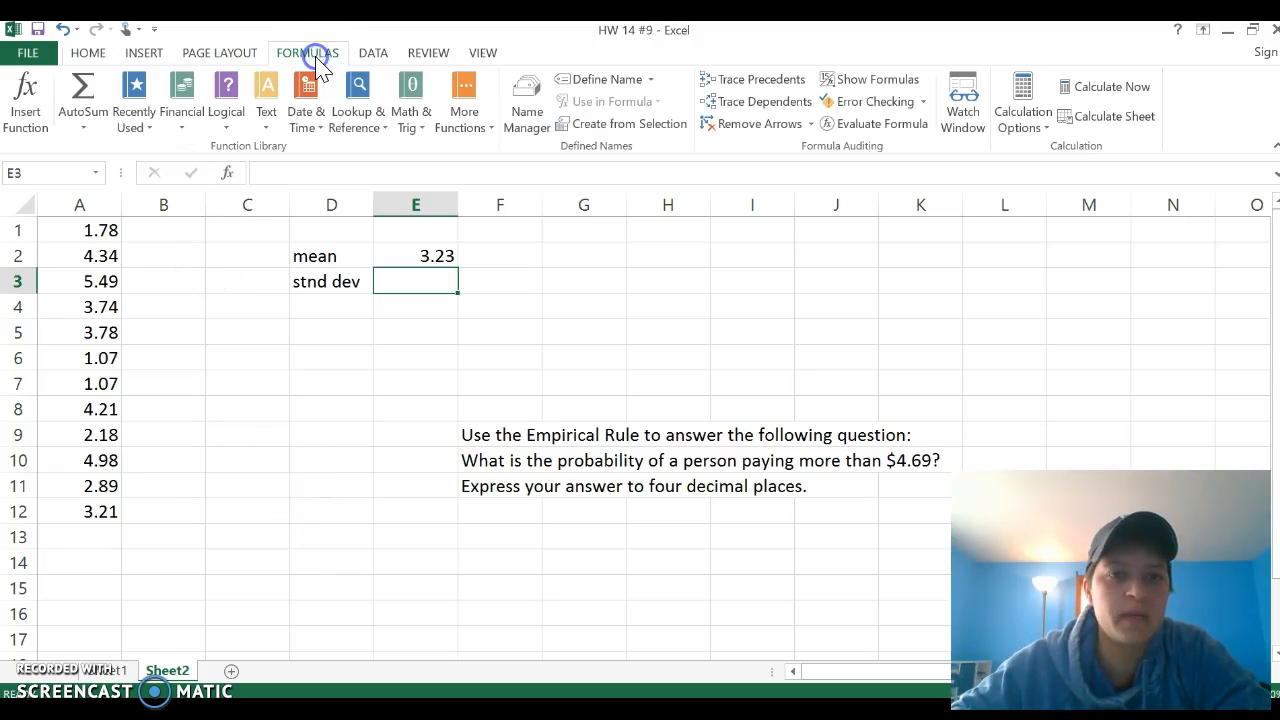
left_click(463, 115)
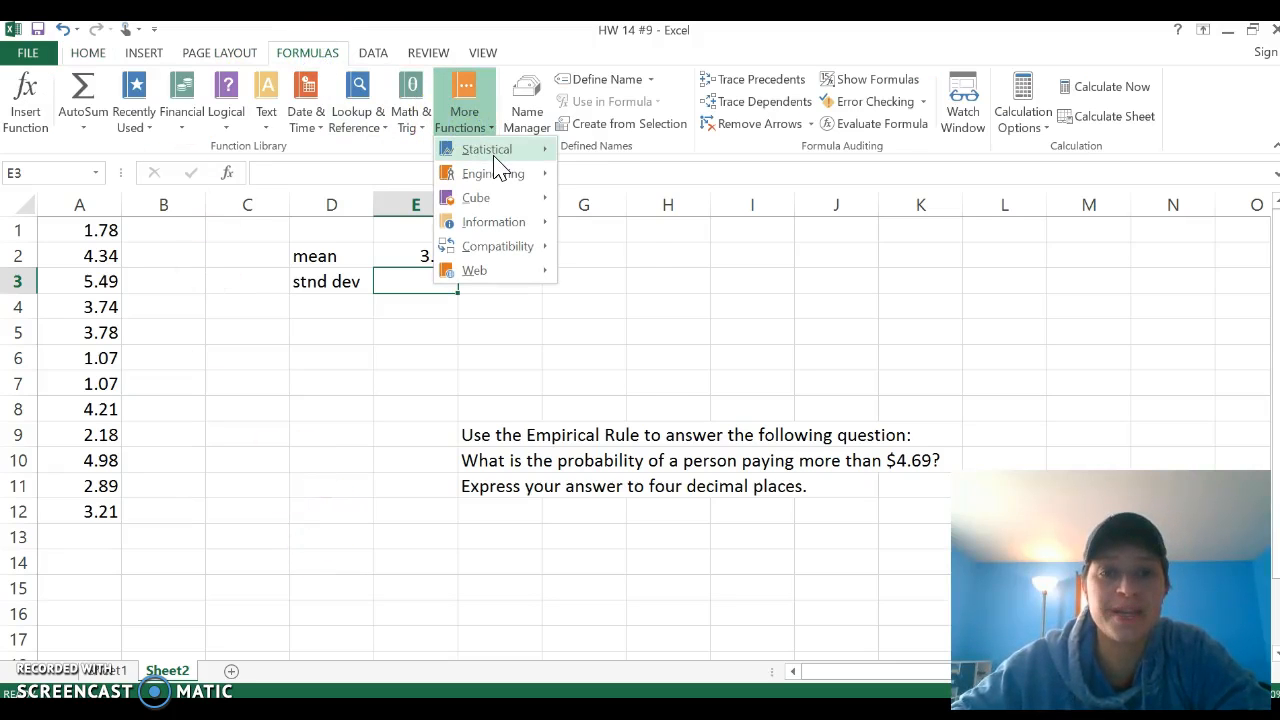
mouse_move(495, 158)
left_click_drag(714, 177, 720, 457)
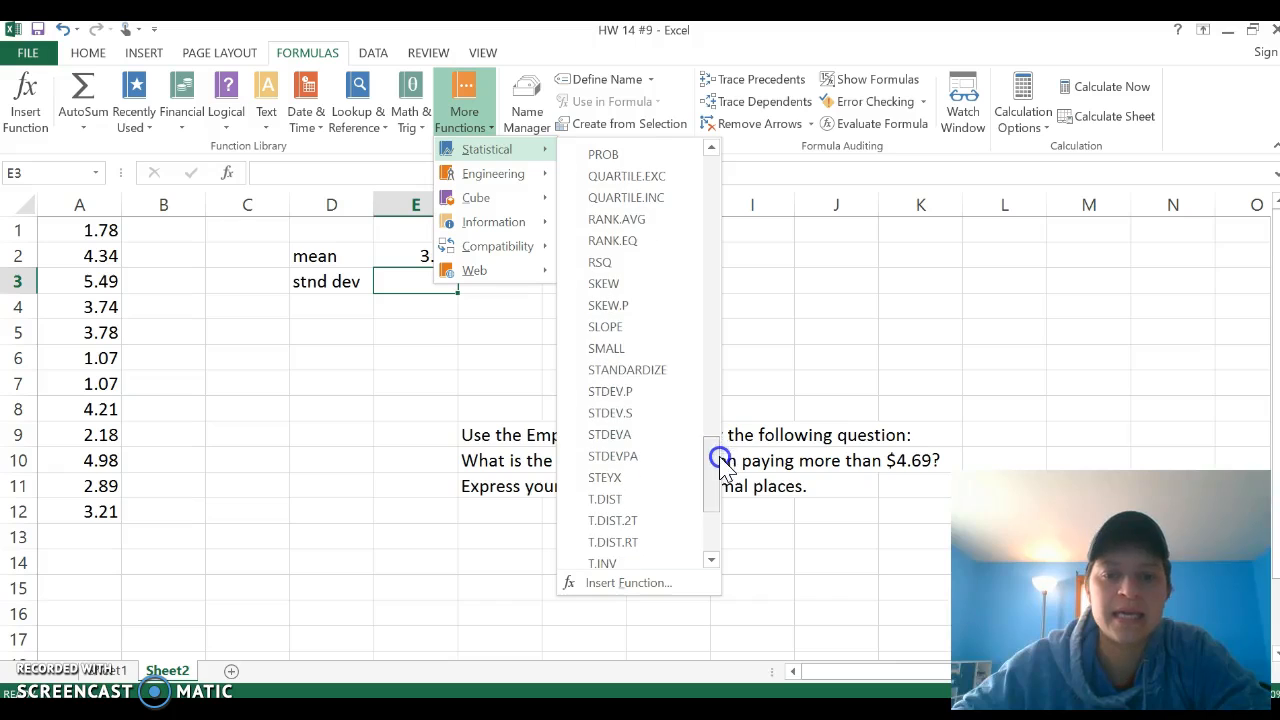
left_click(612, 413)
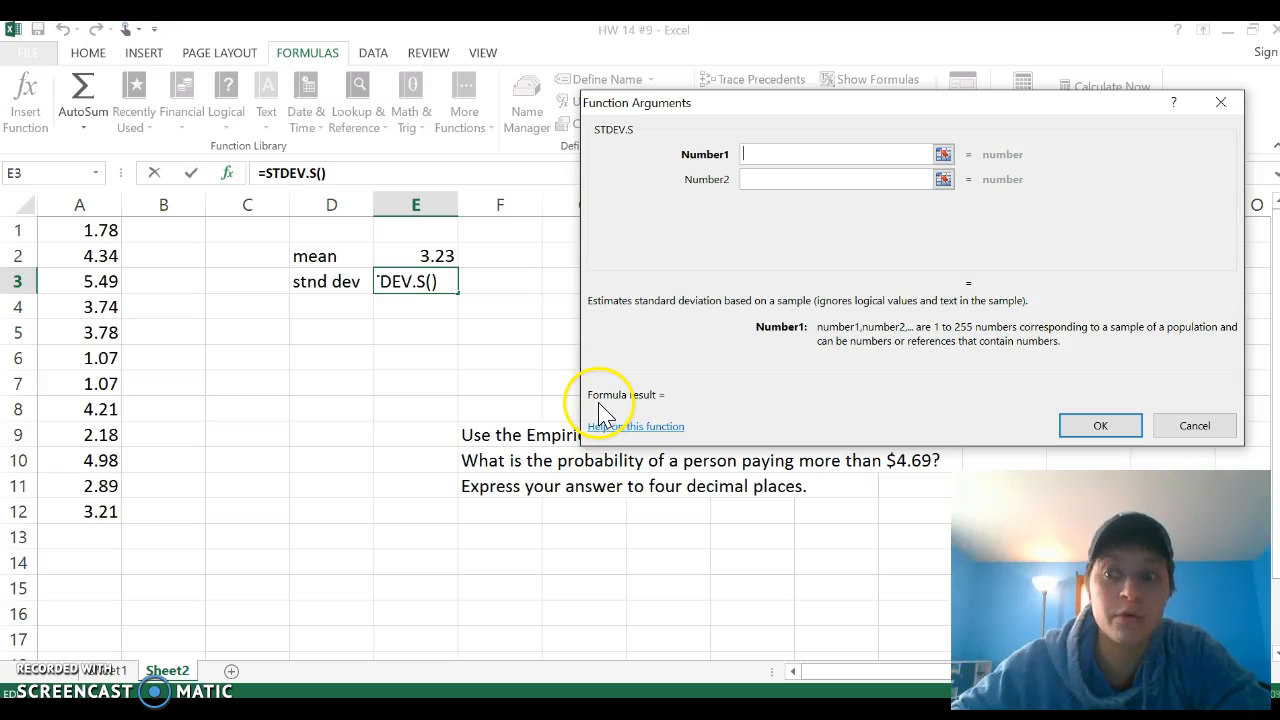
left_click_drag(57, 229, 80, 510)
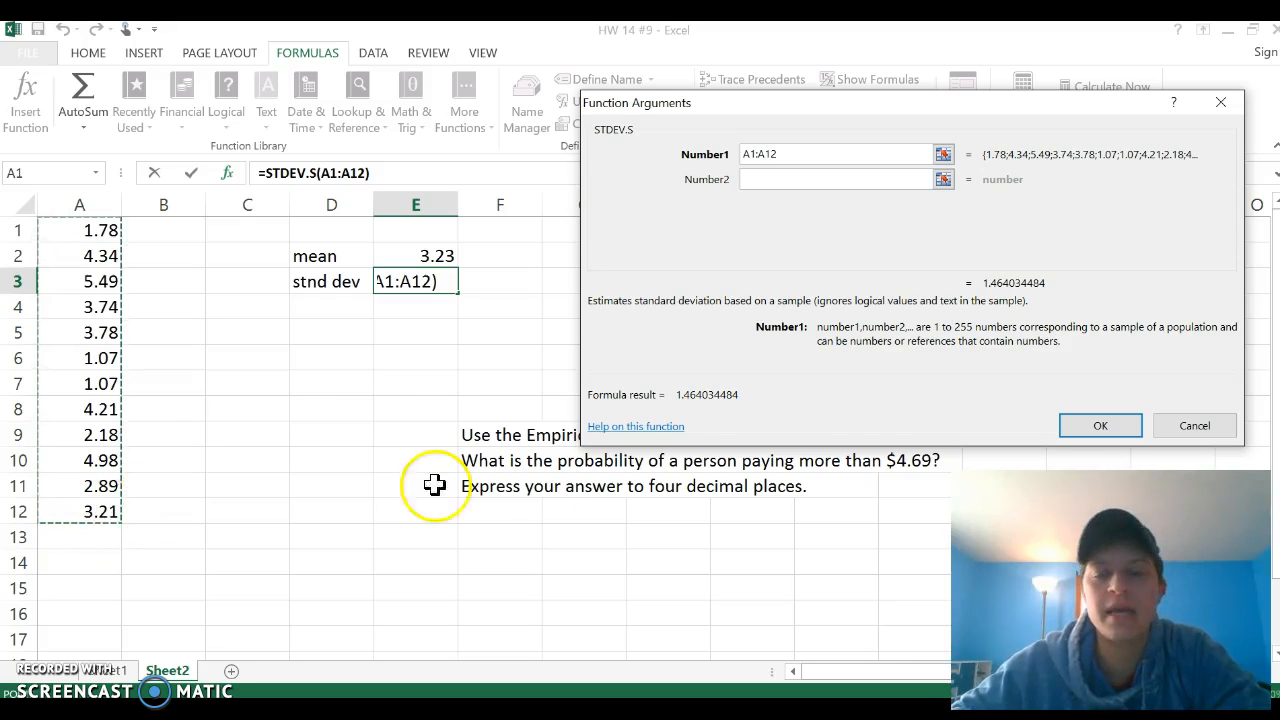
left_click(1100, 425)
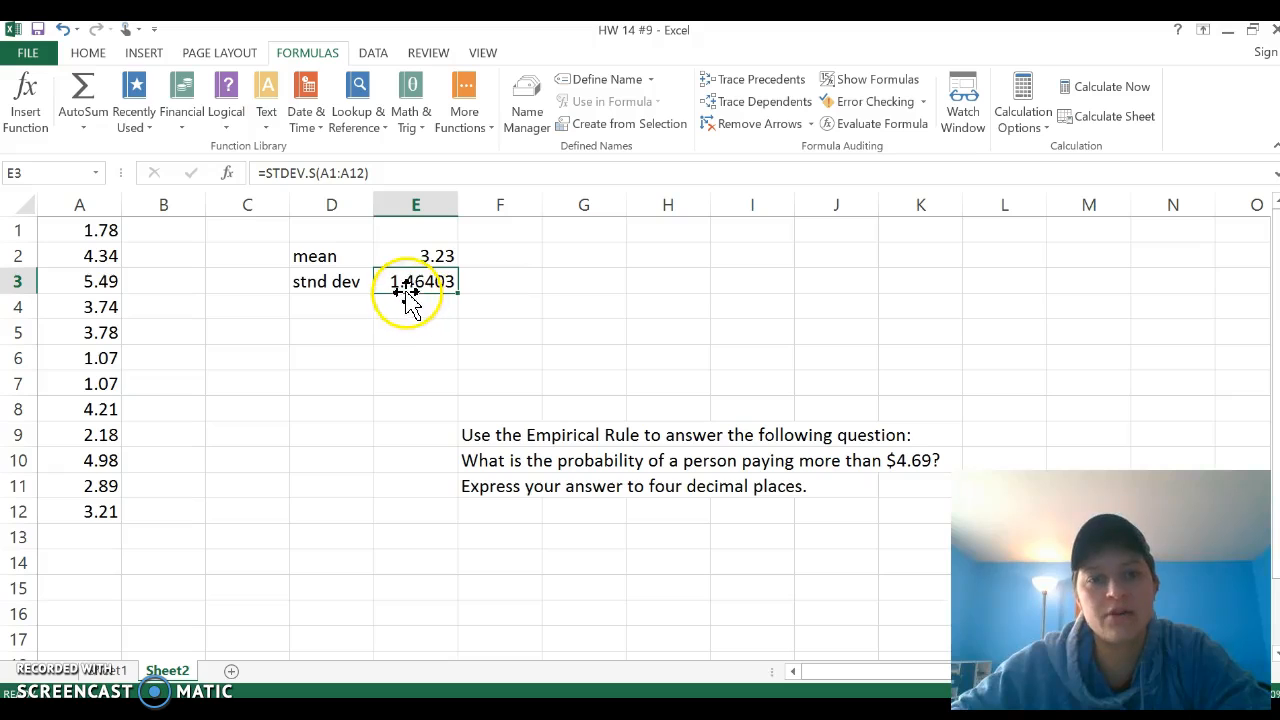
left_click(82, 52)
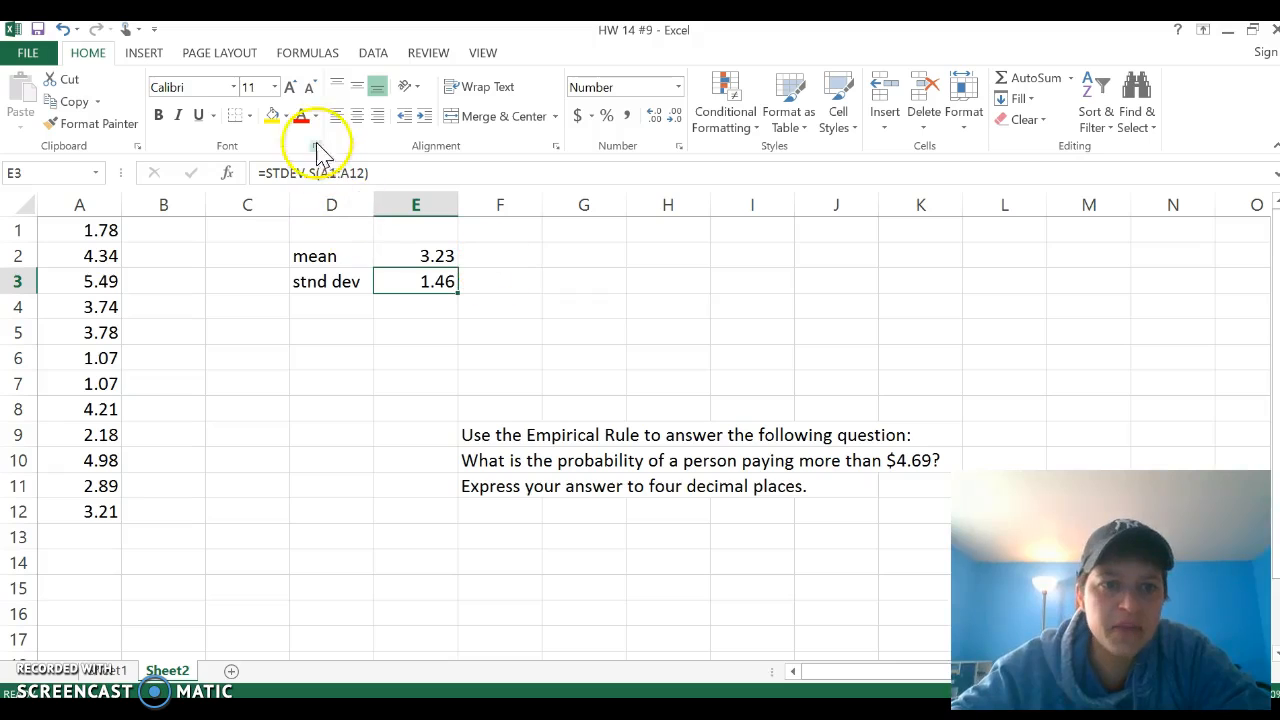
Step: Enter the mean 3.23 in red font in cell I4 and the value 4.69 in J4
left_click(725, 309)
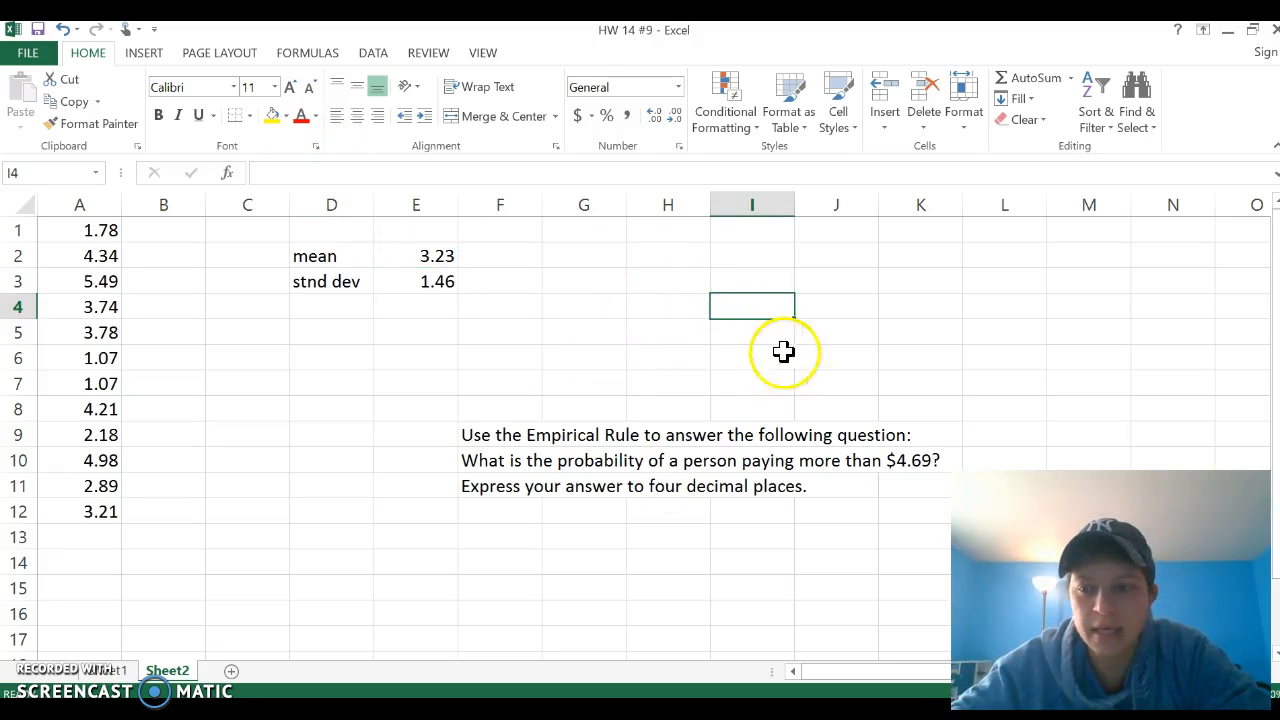
left_click(301, 116)
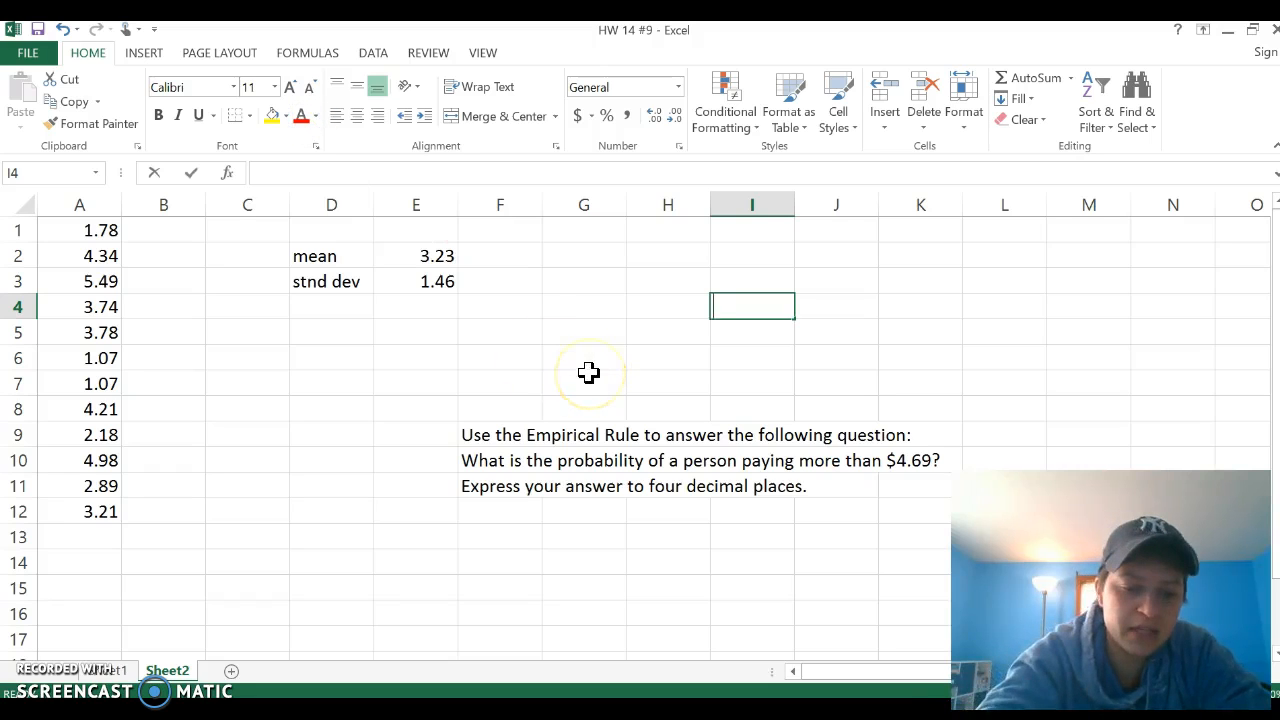
type("3.23")
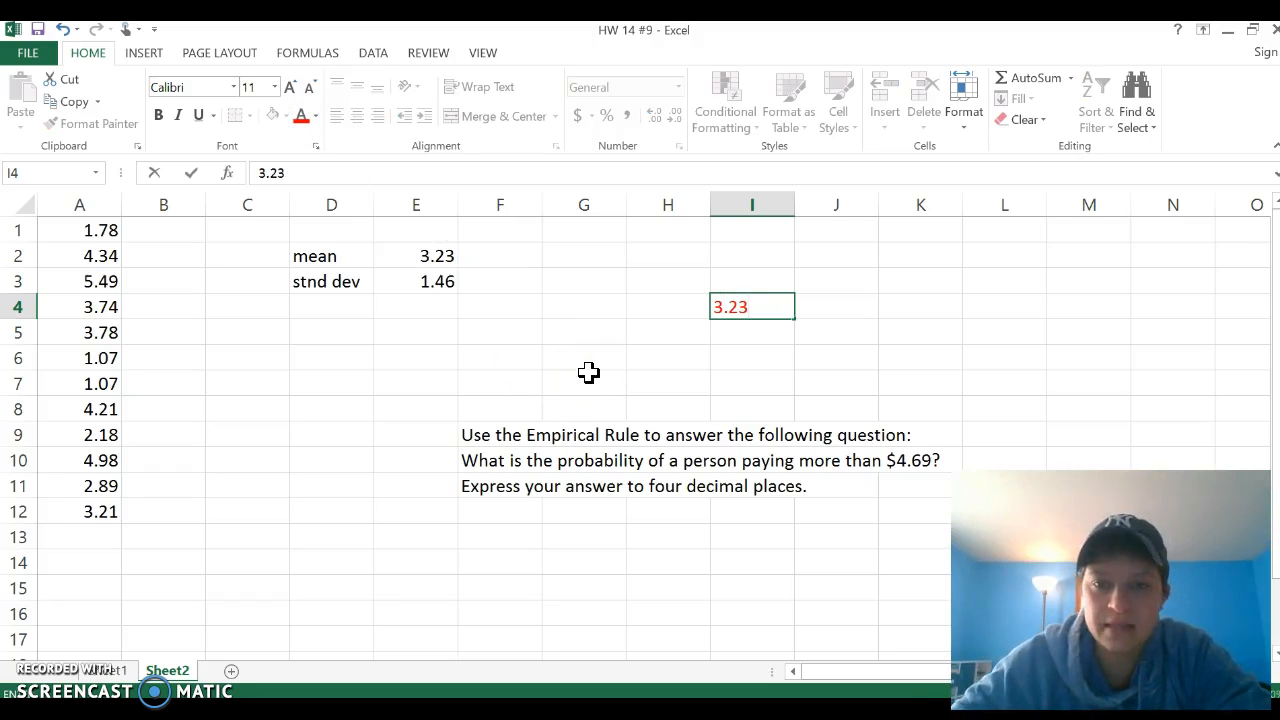
key("Tab")
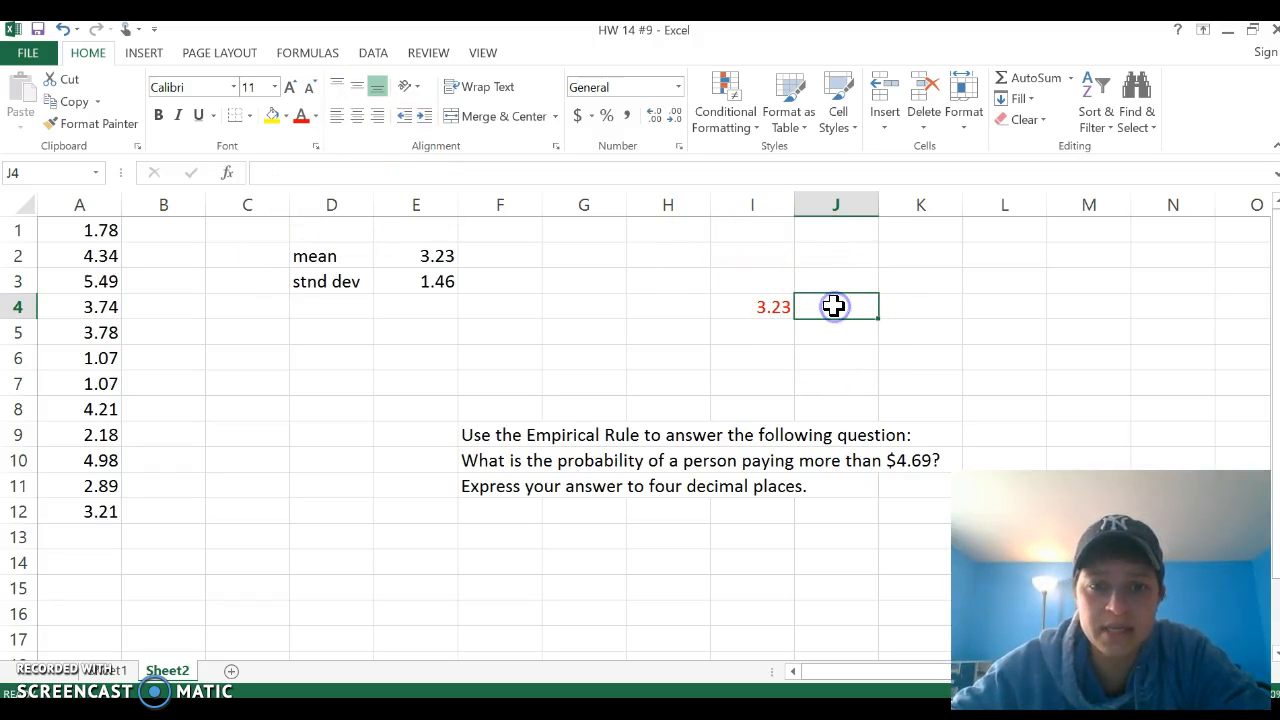
type("4.69")
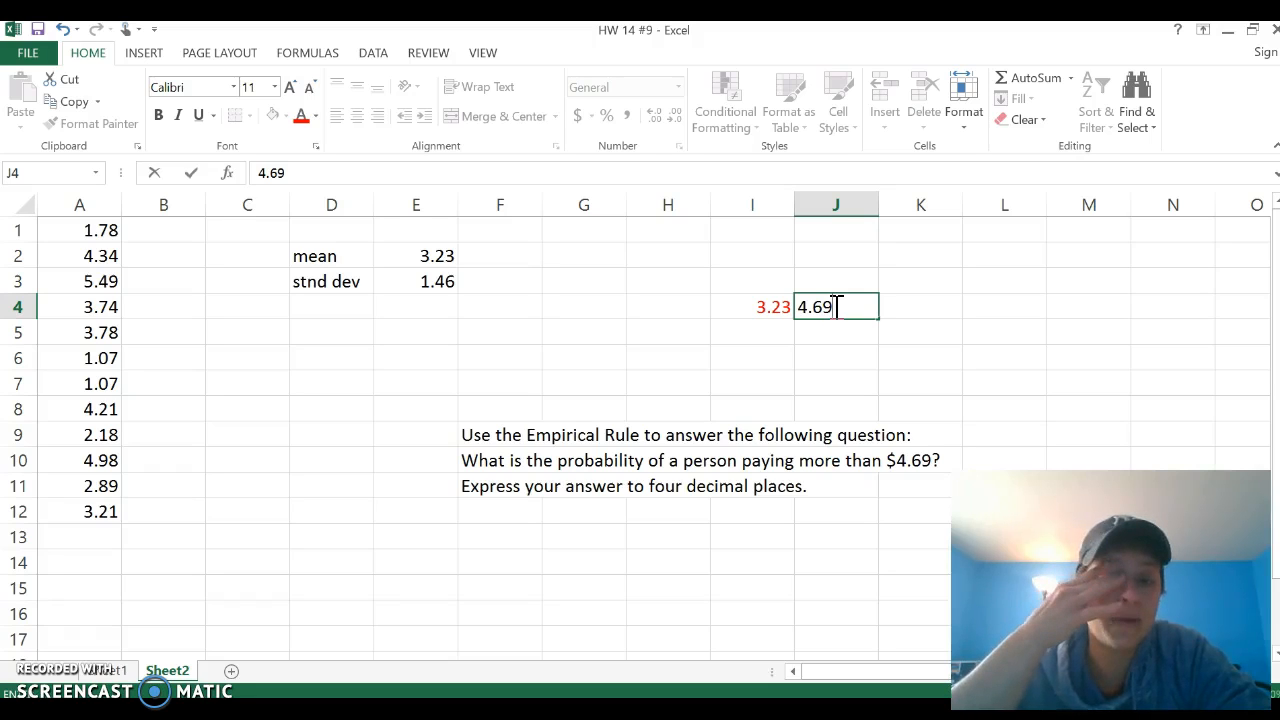
left_click(943, 382)
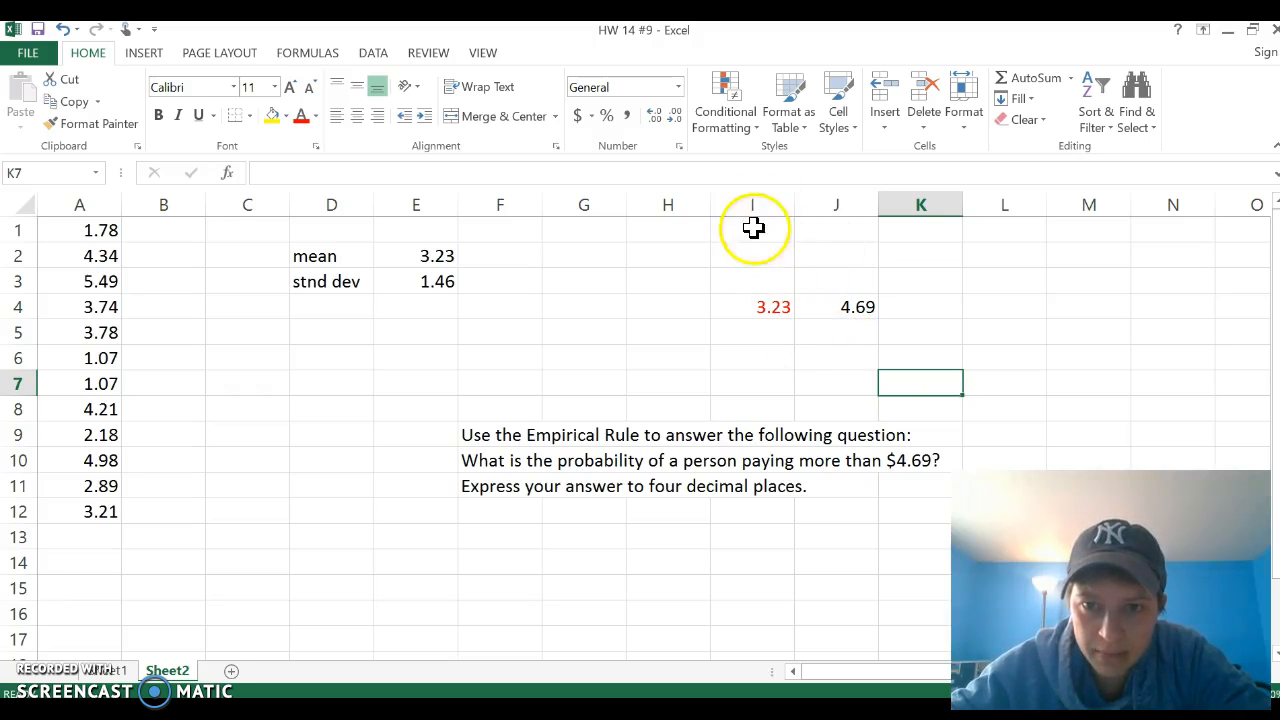
left_click_drag(751, 225, 757, 326)
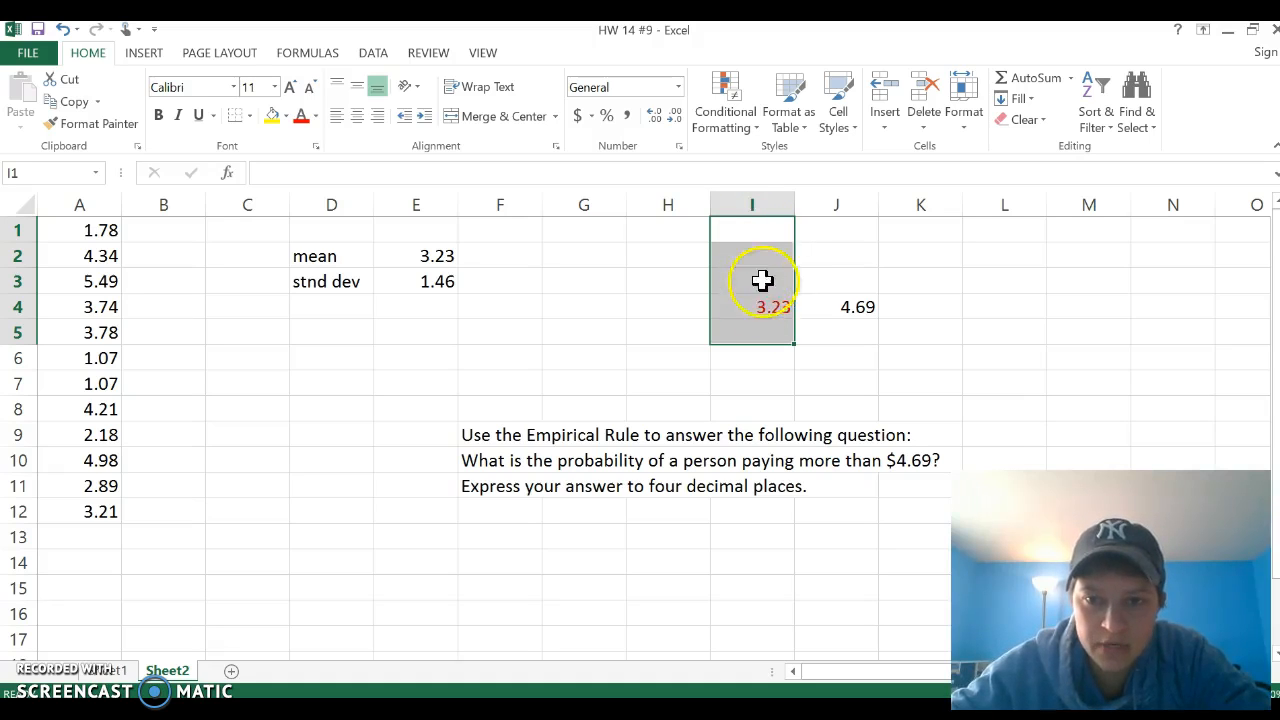
left_click(779, 257)
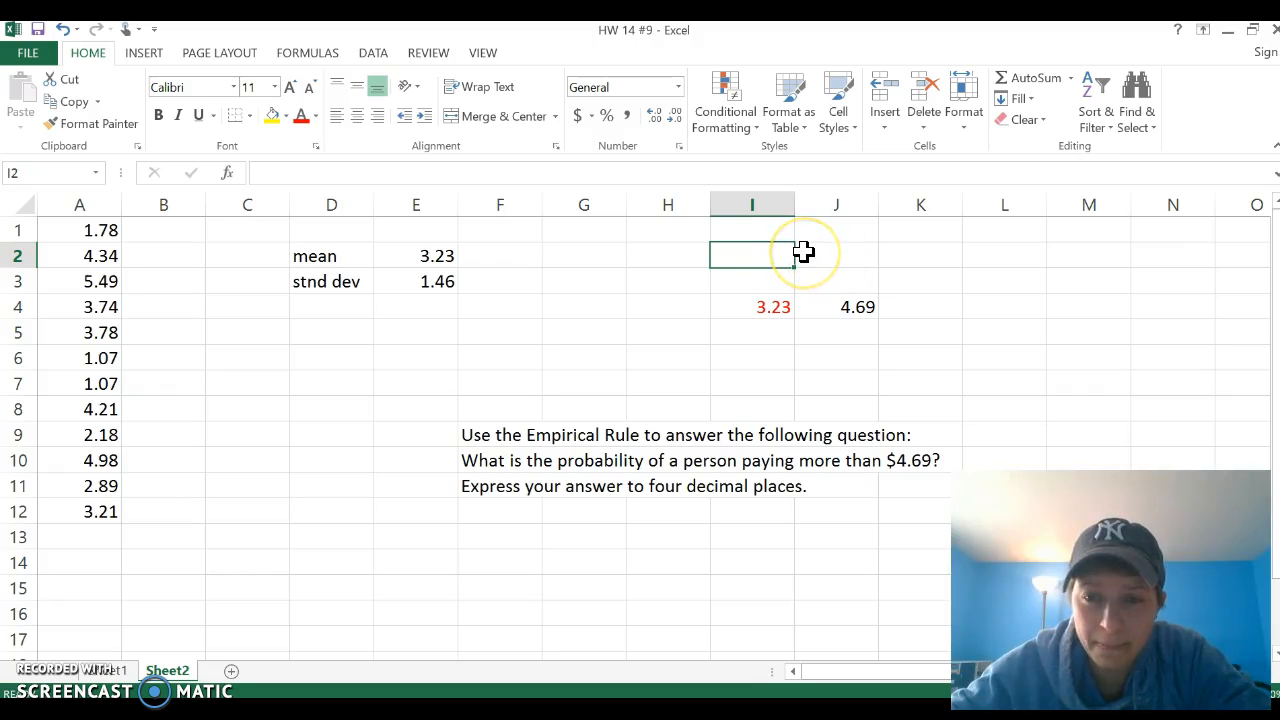
left_click_drag(893, 252, 1111, 302)
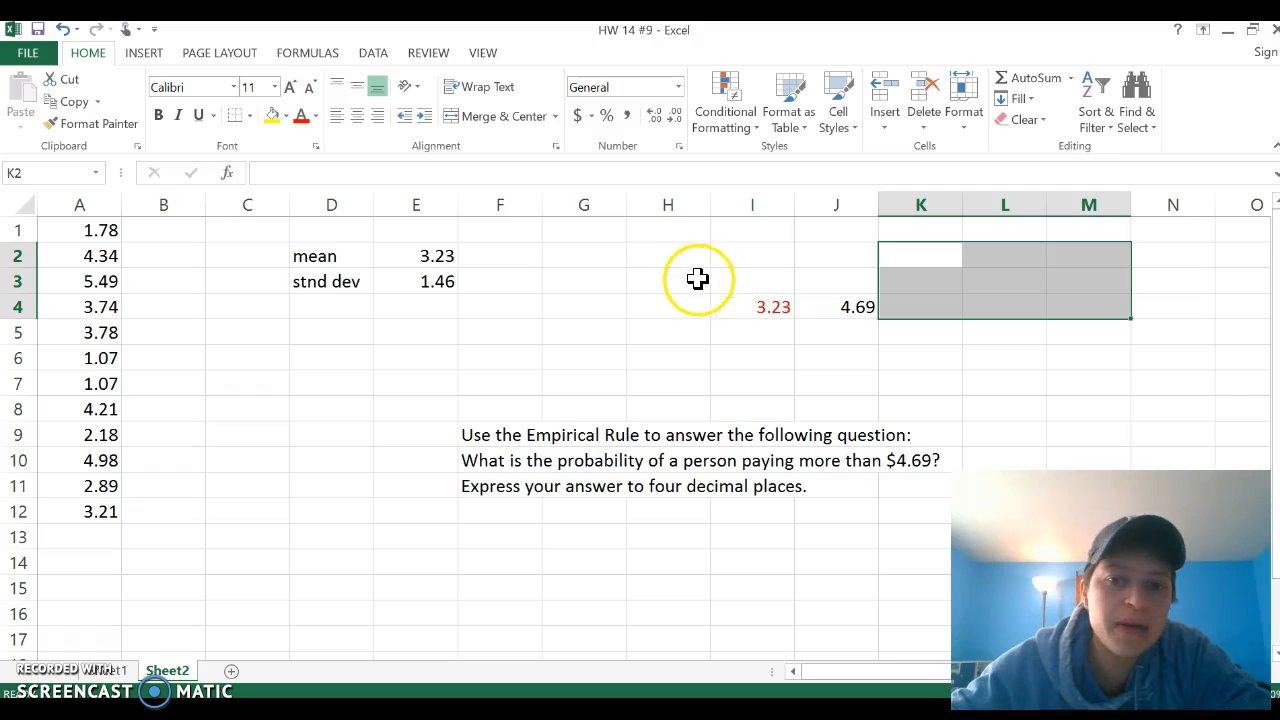
left_click_drag(665, 281, 583, 281)
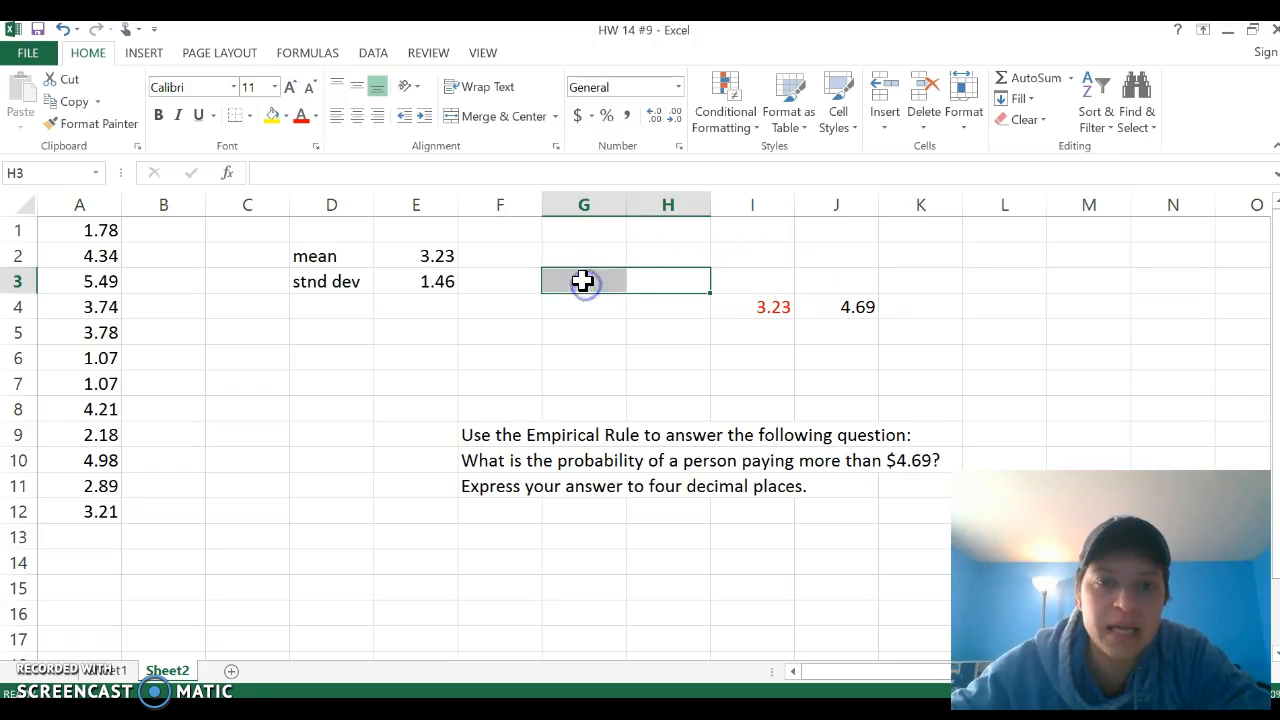
Step: Enter 50% in cell H3 and 34% in cell I3
left_click(648, 286)
type("50")
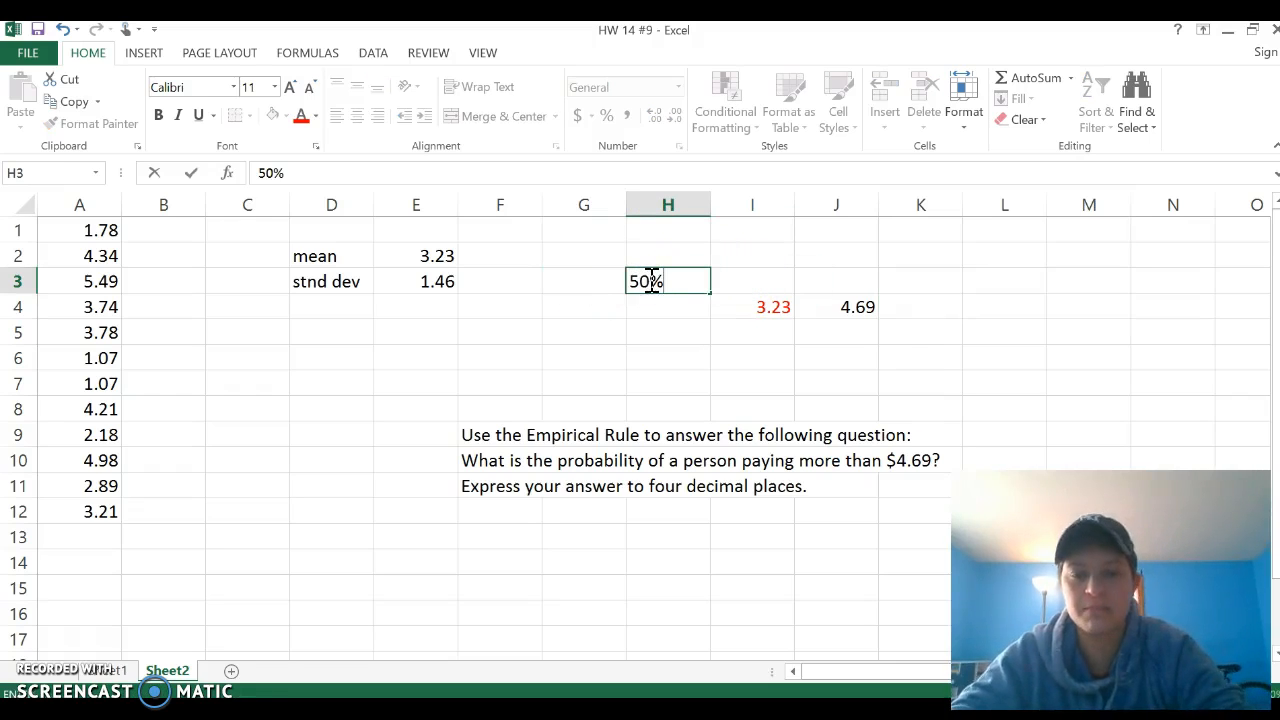
left_click(777, 276)
type("34")
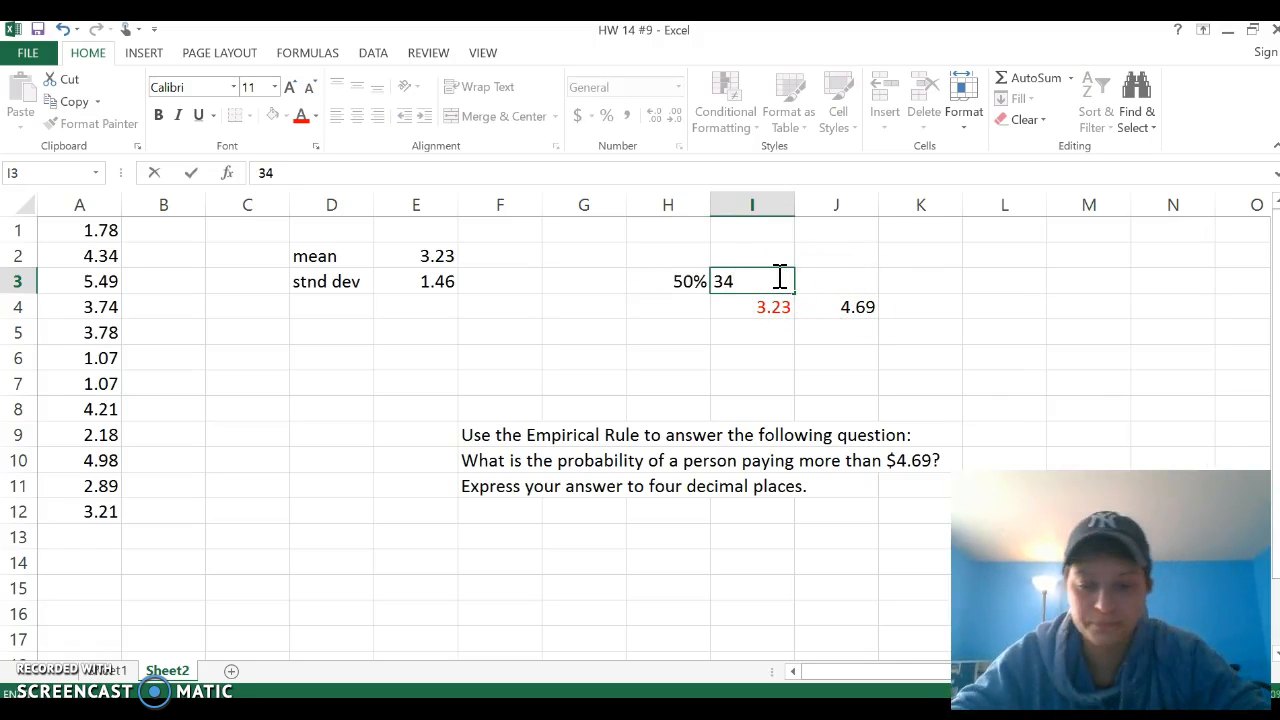
left_click(858, 280)
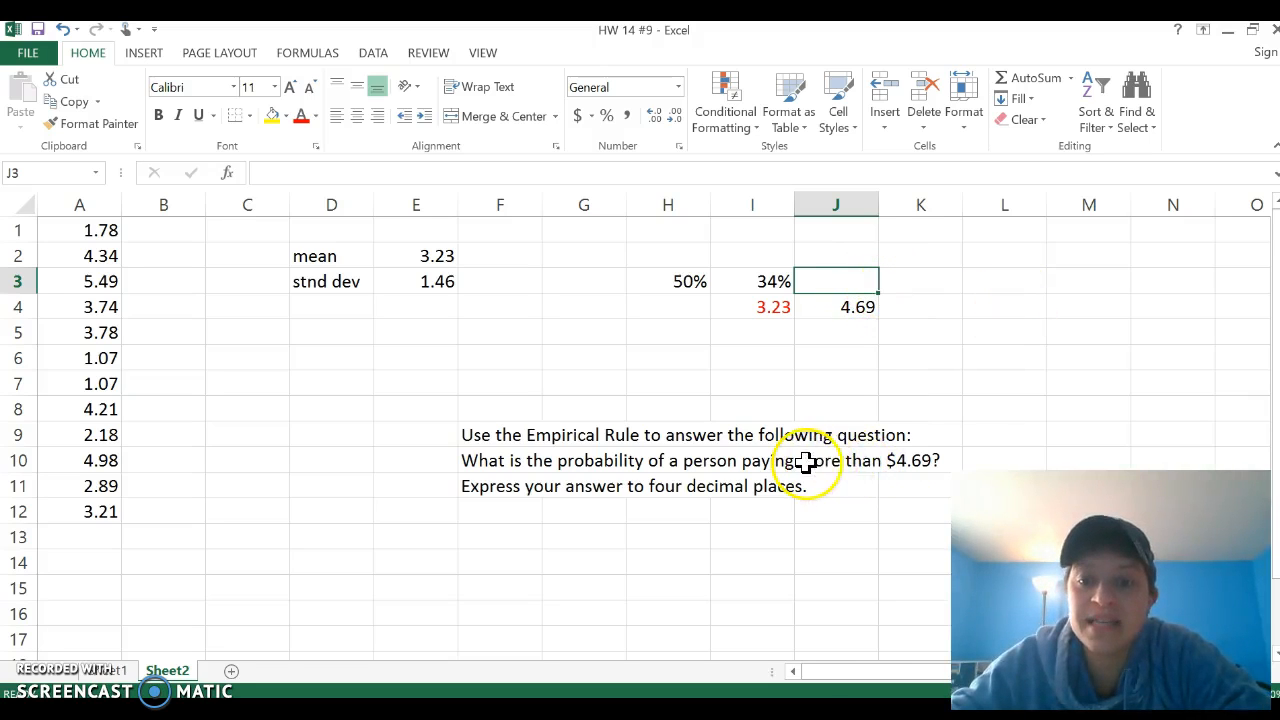
left_click_drag(808, 462, 890, 461)
left_click(897, 505)
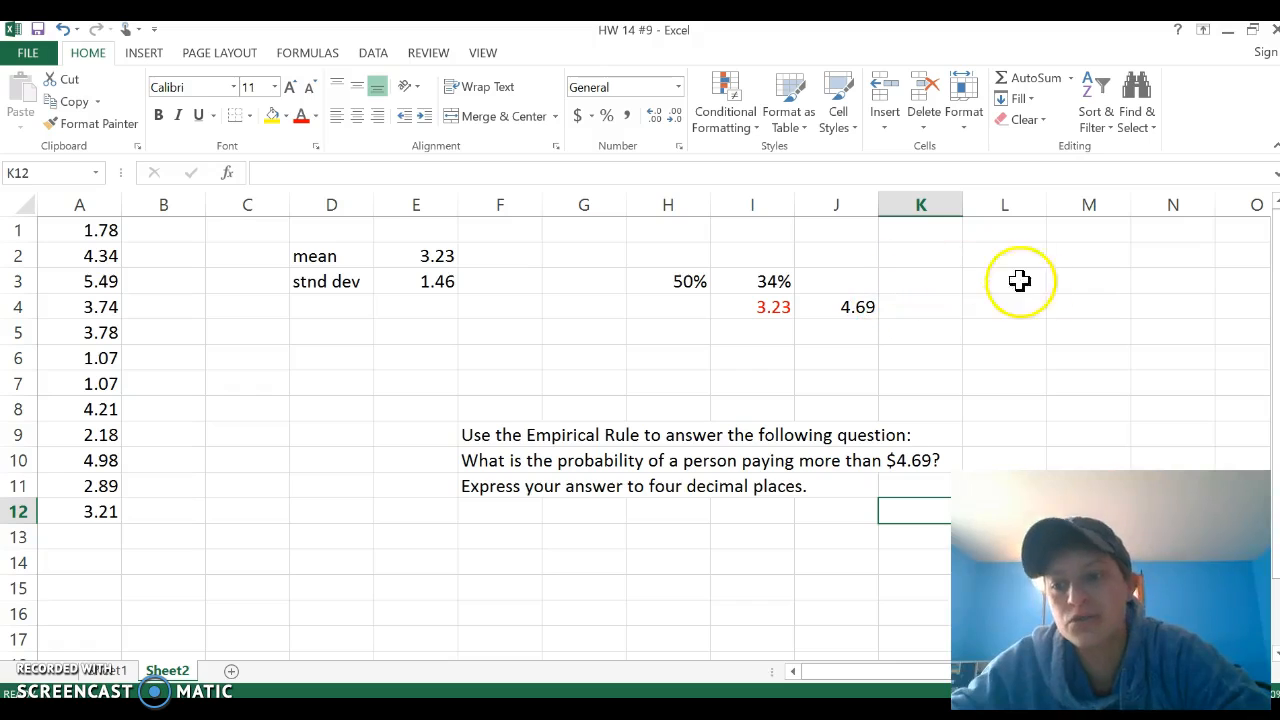
Step: Write the subtraction 100%-84% as text in cell L3 and enter its result, 16%, in M4
left_click(986, 282)
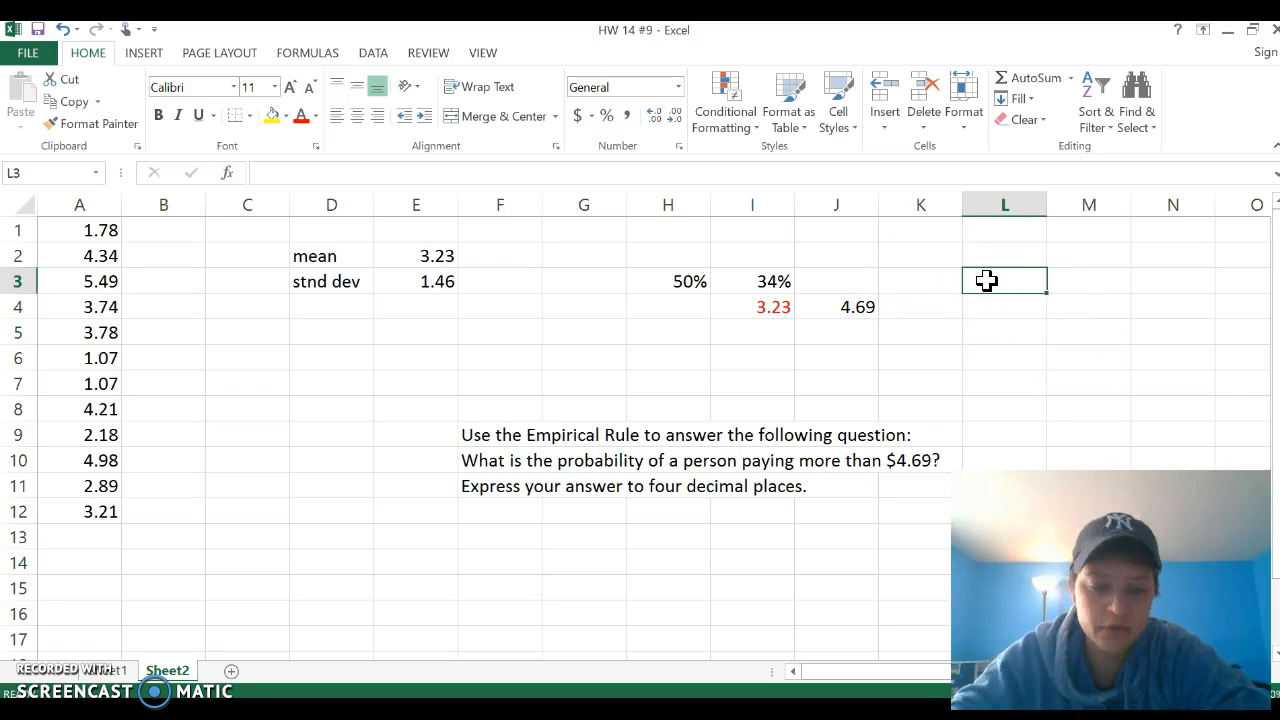
type("100%-84%")
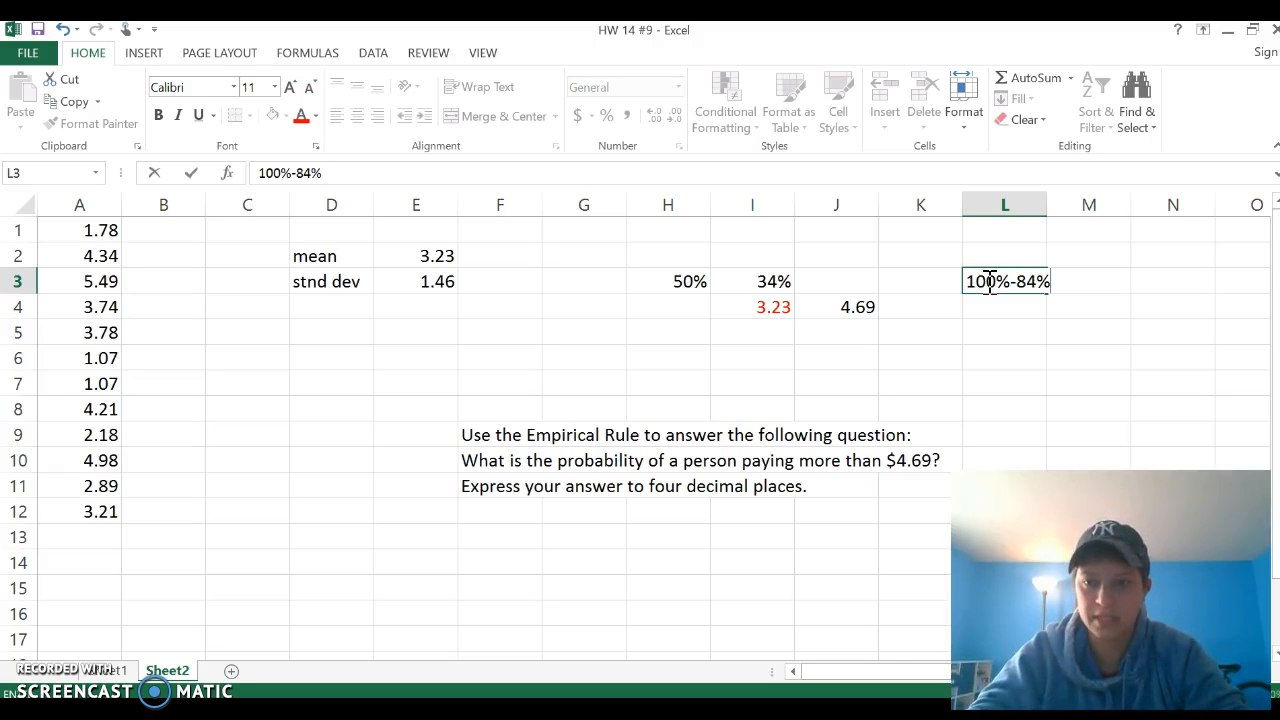
key("Tab")
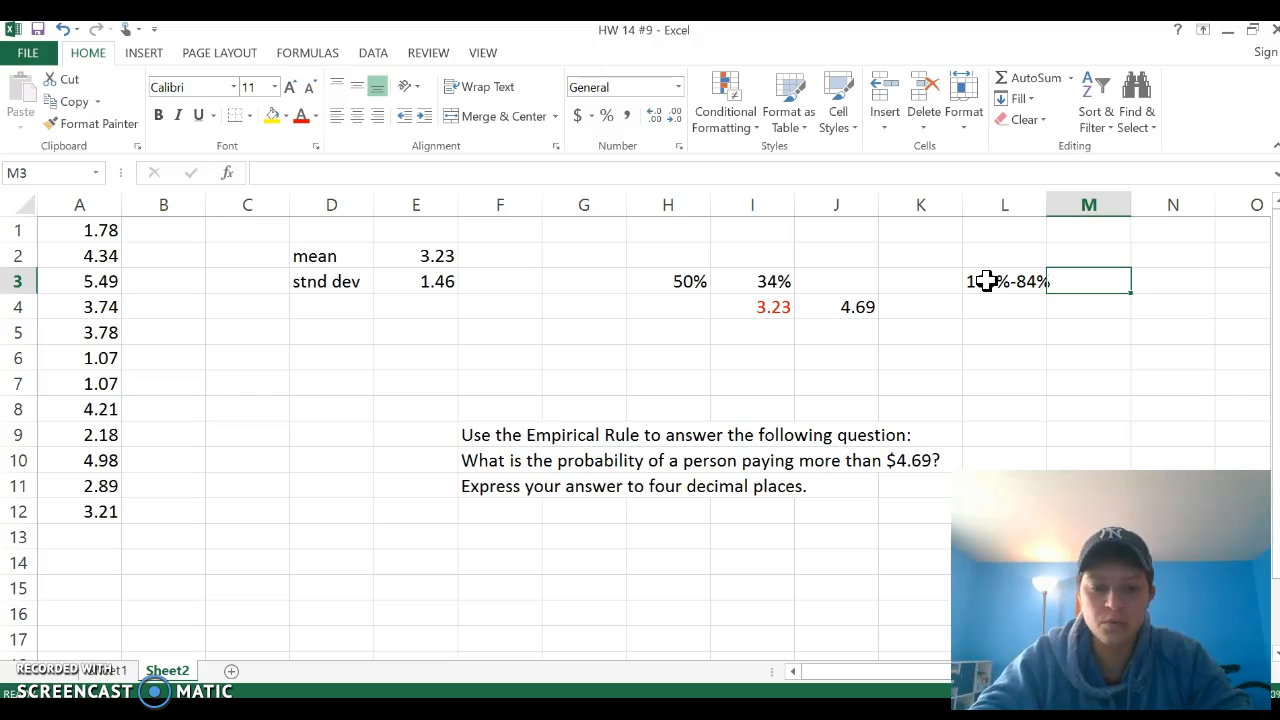
key("Down")
type("16%")
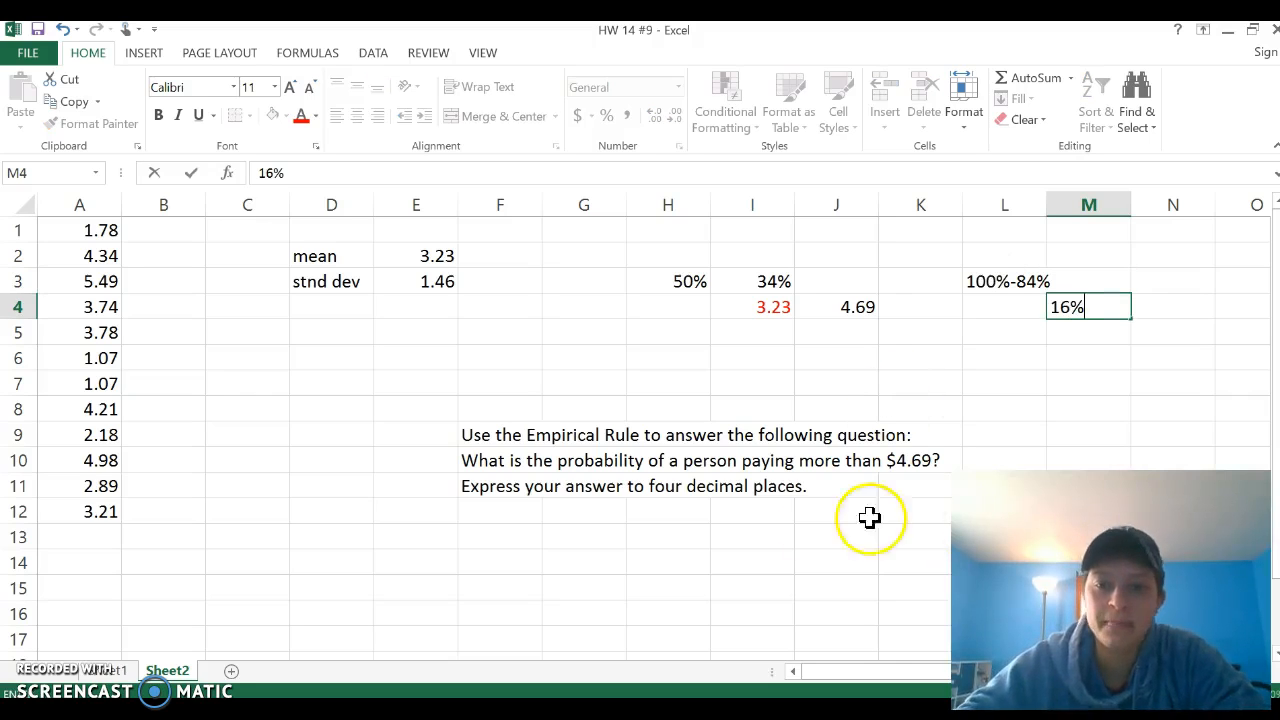
Step: Enter the four-decimal answer .1600 in cell I12 below the question
left_click(768, 514)
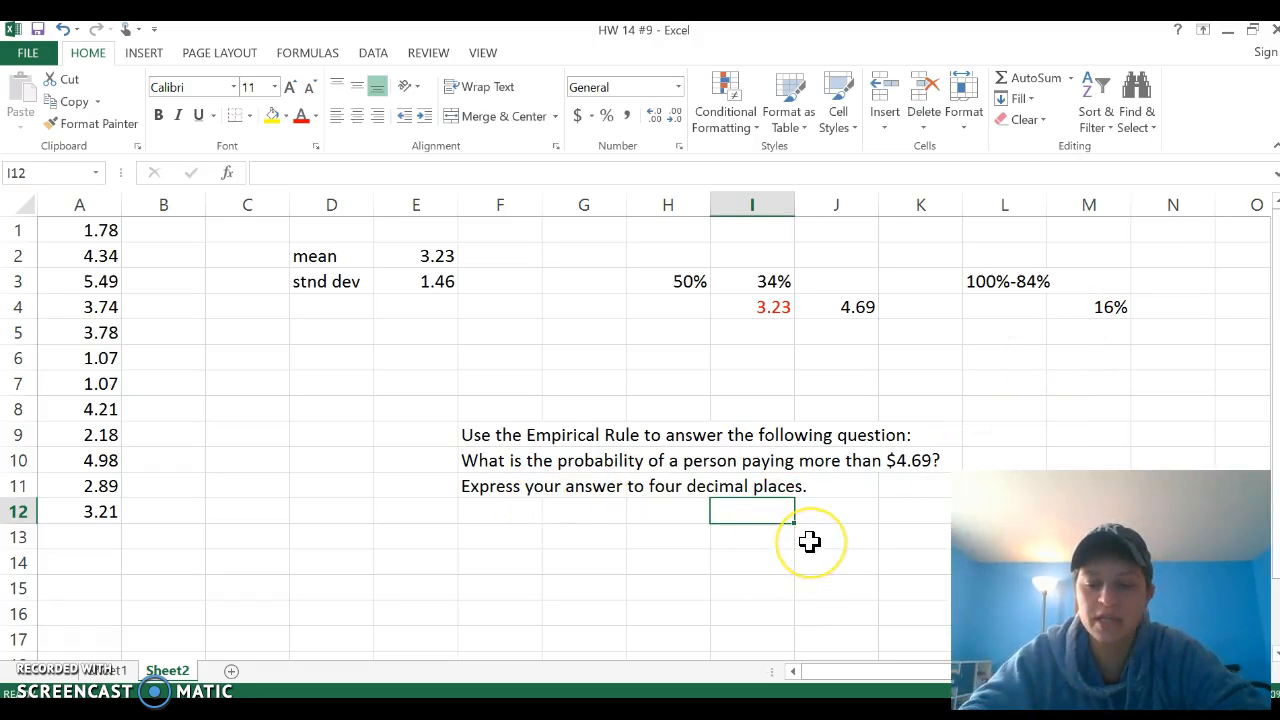
type(".16")
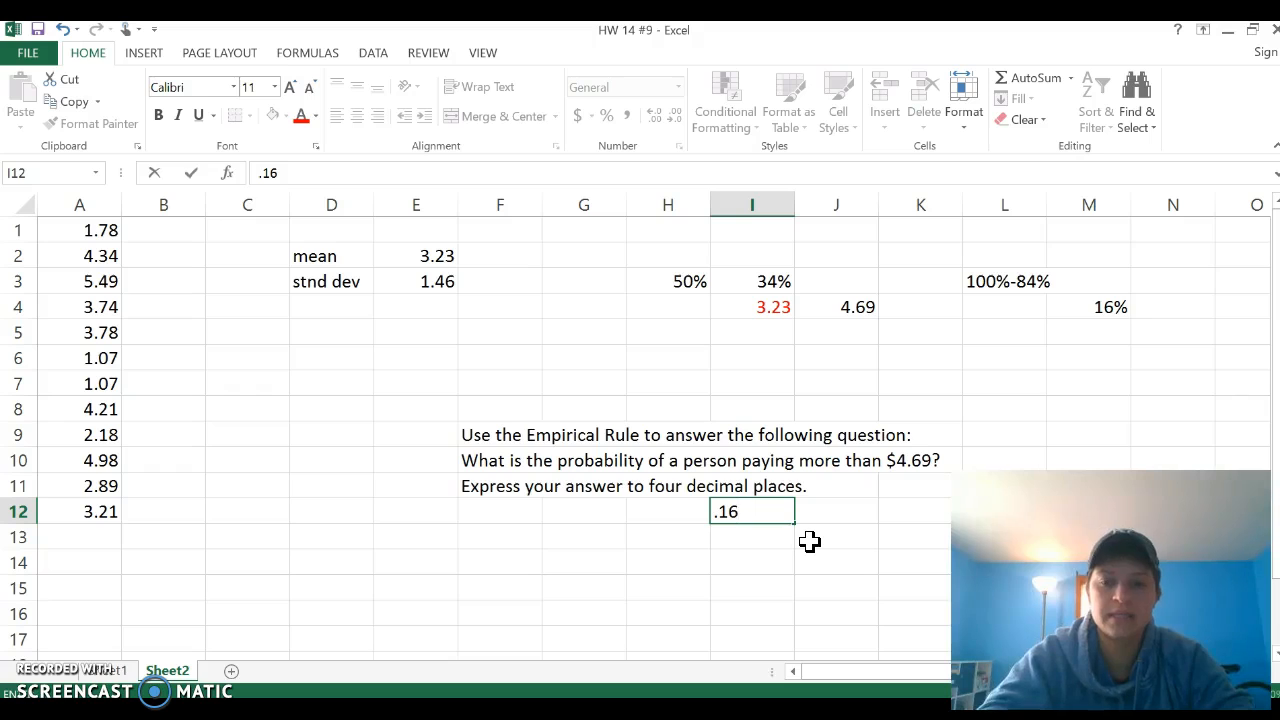
type("00")
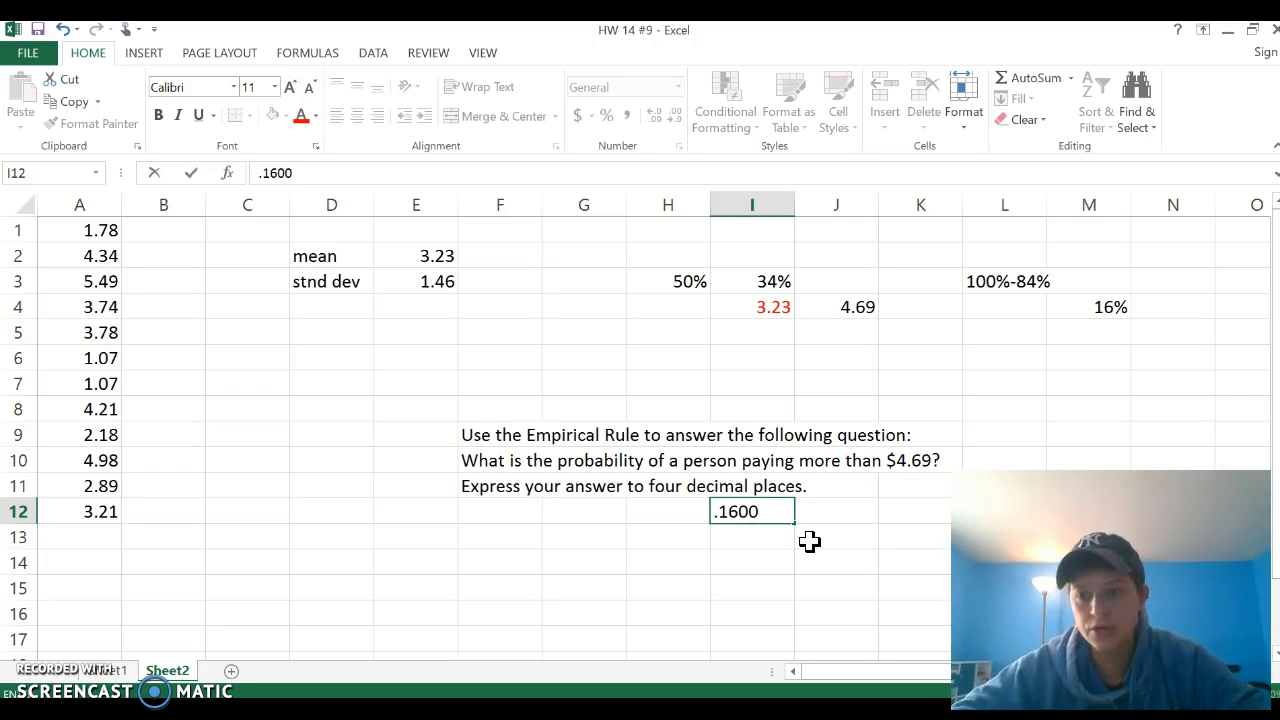